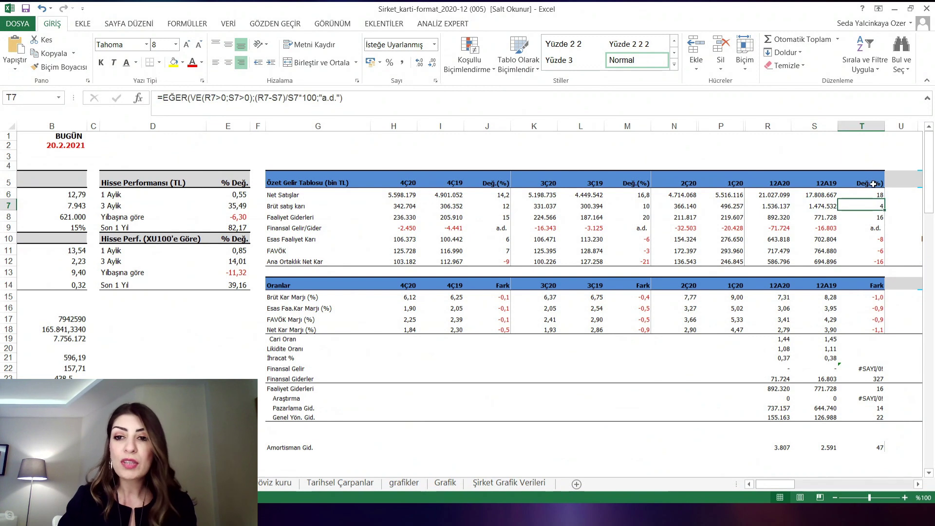
Step: Inspect the 12A20 annual changes in Net Satışlar and Ana Ortaklık Net Kar, plus the 12A20 net profit margin
left_click(877, 196)
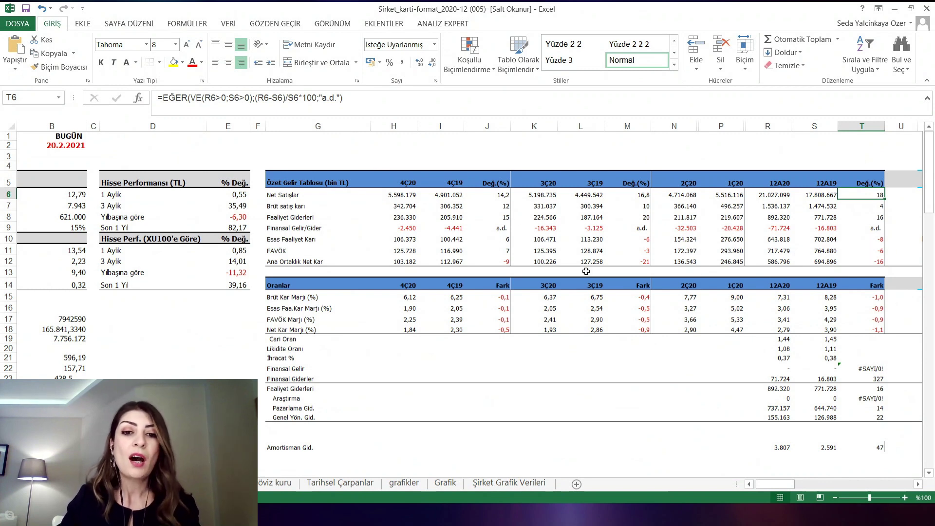
left_click(861, 263)
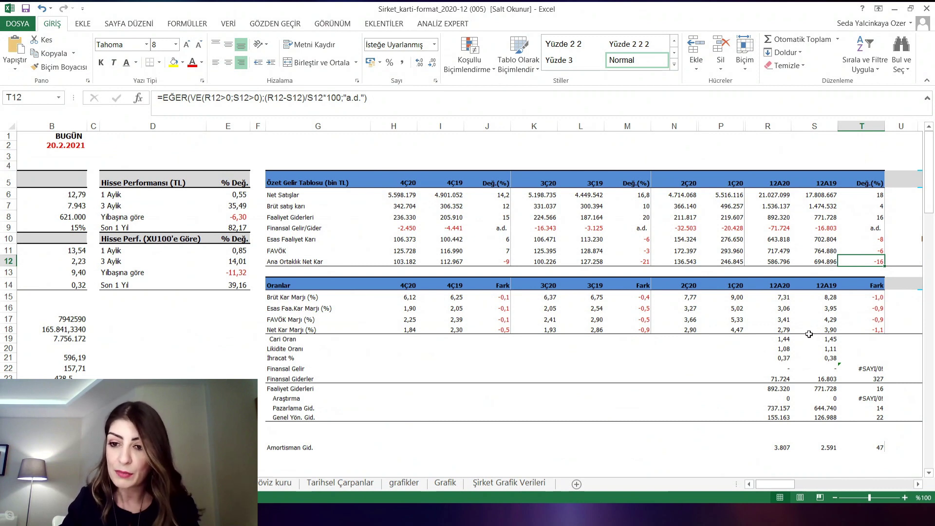
left_click(785, 329)
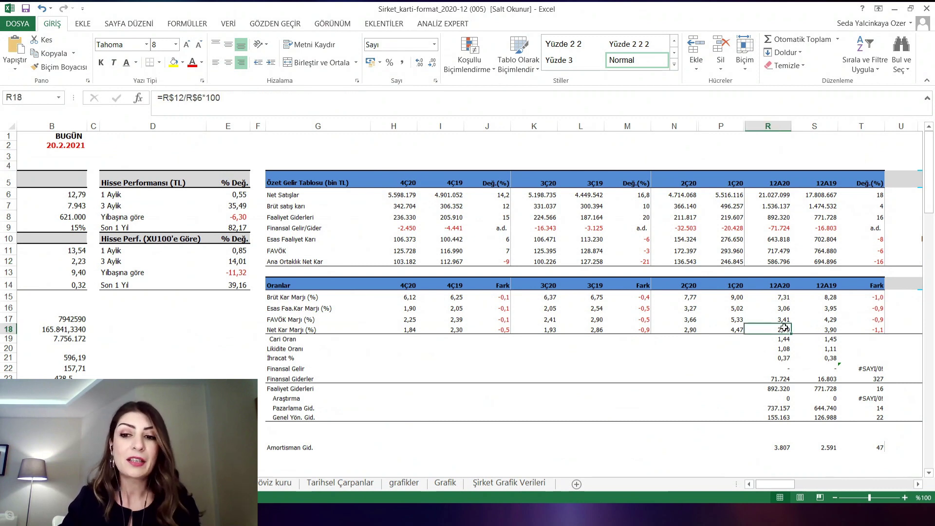
Step: Inspect the Net Borç Pozisyonu cells for 2020/12, 2020/09 and 2020/06 in the second Özet Gelir Tablosu
left_click(918, 484)
left_click(917, 484)
left_click(918, 484)
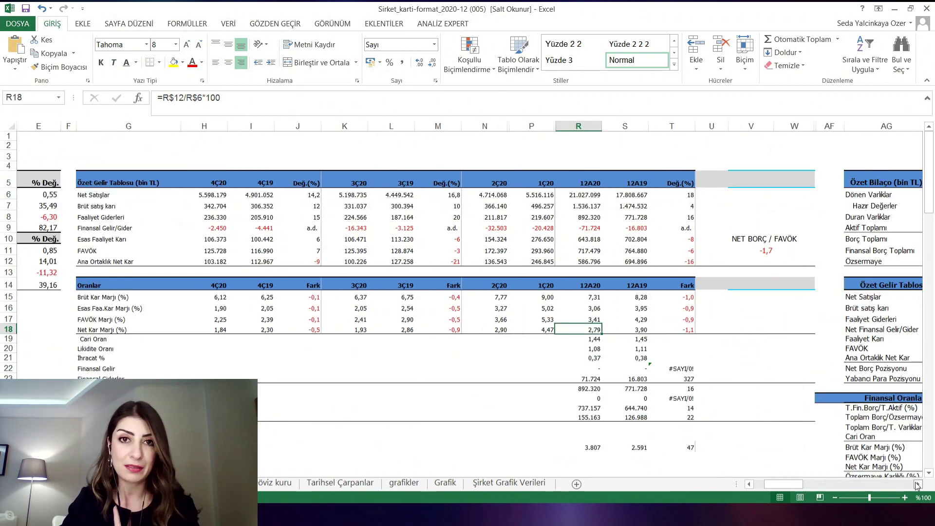
left_click(917, 484)
left_click(917, 484)
left_click(917, 484)
left_click(917, 484)
left_click(917, 484)
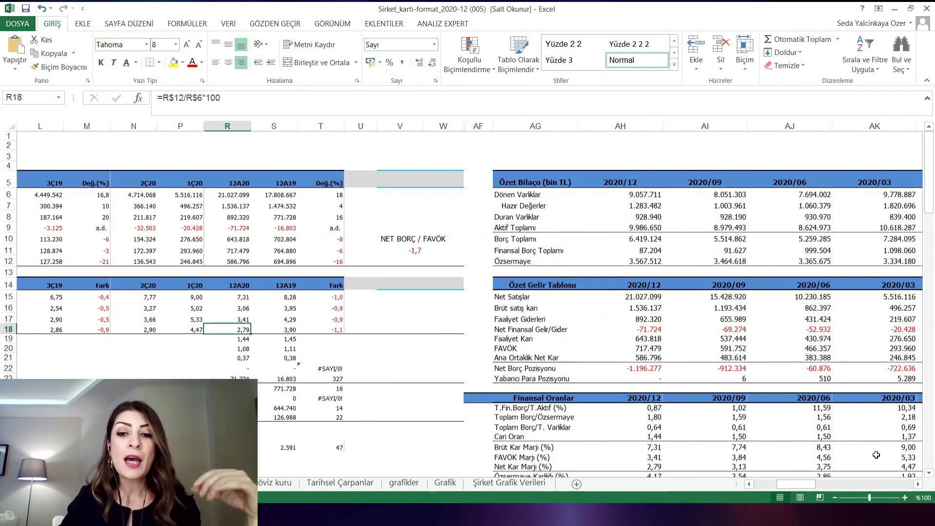
left_click(740, 370)
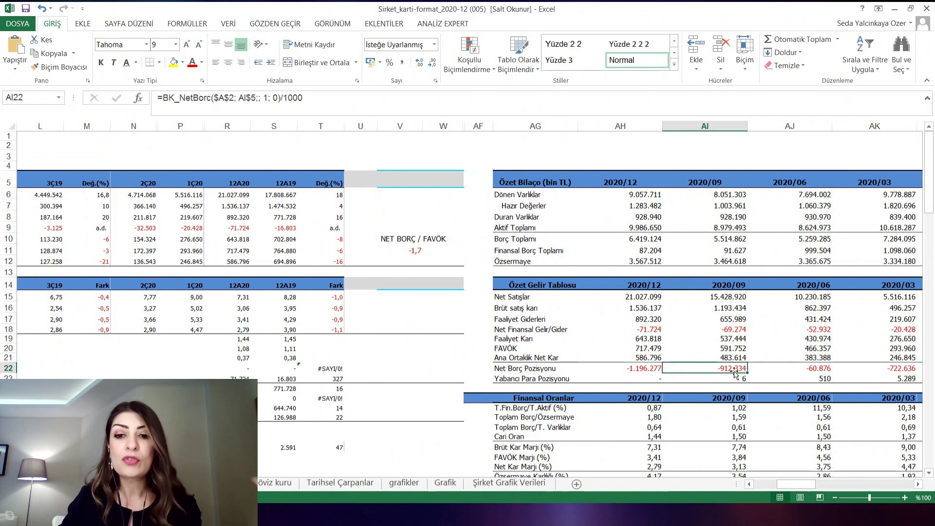
left_click(653, 369)
left_click(745, 370)
left_click(823, 369)
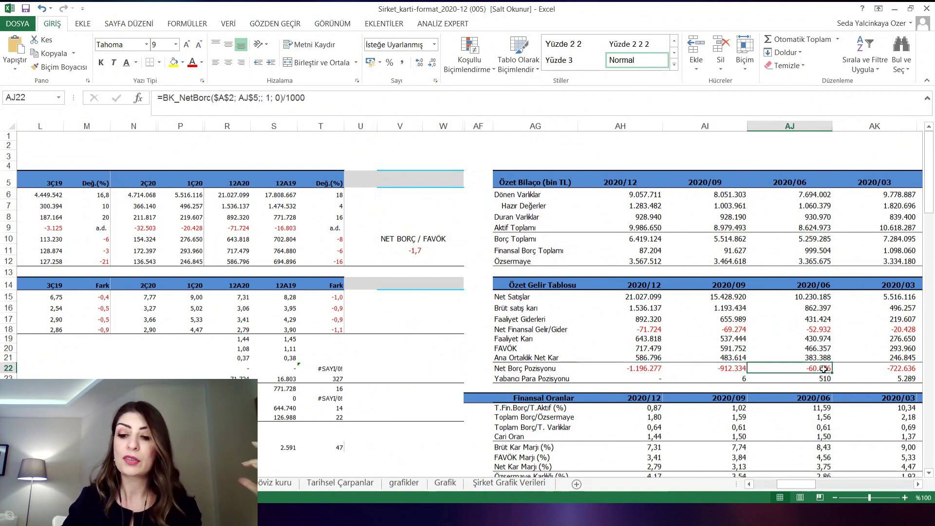
Step: Review Net Borç Pozisyonu across the earlier periods back to 2018/03, recheck 2020/12, and return to the quarterly income table
key("Right")
key("Right")
key("Right")
key("Right")
key("Right")
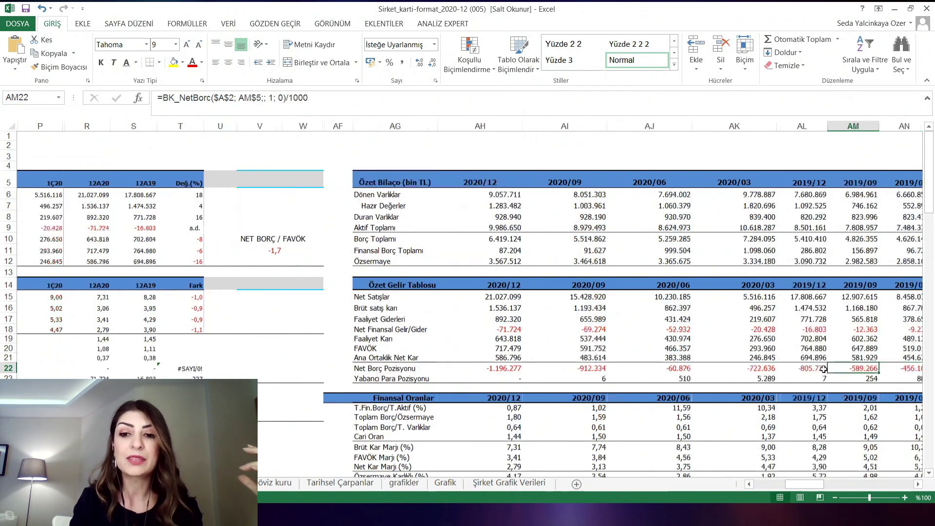
key("Right")
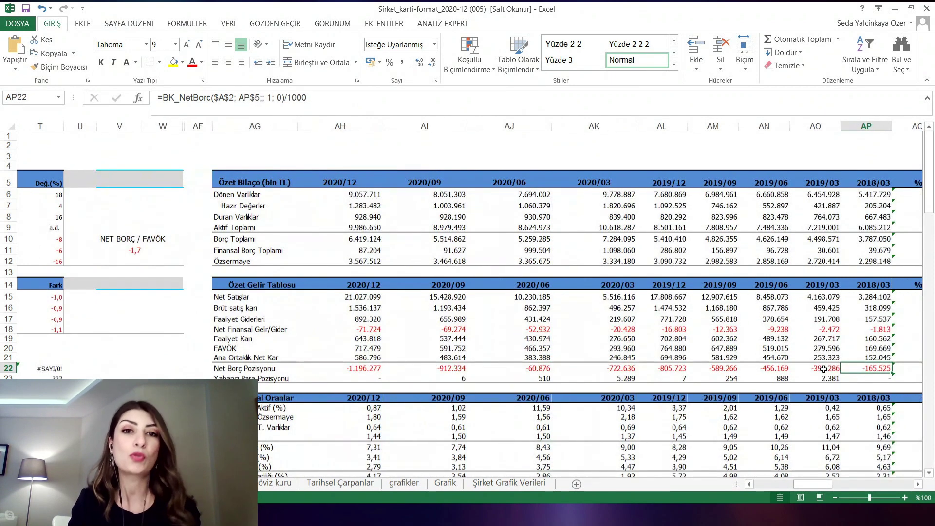
left_click(450, 375)
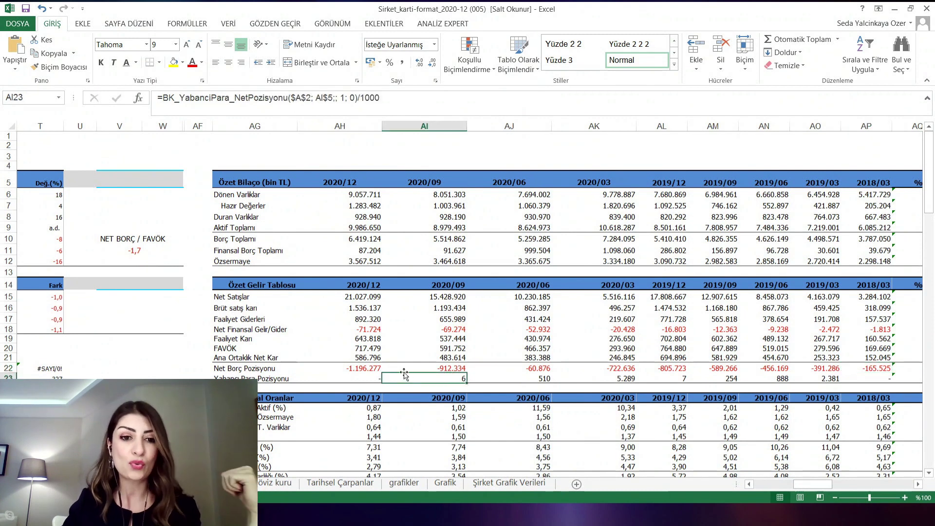
left_click(358, 369)
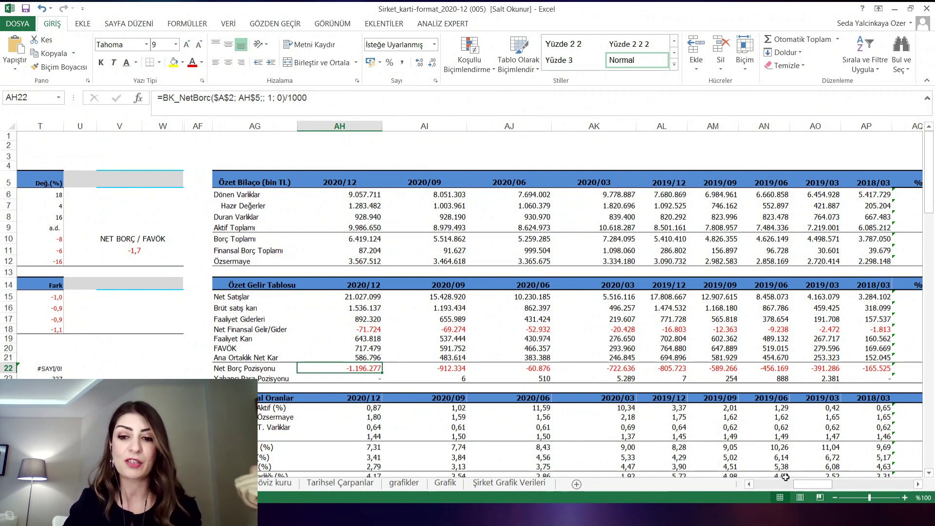
left_click(767, 482)
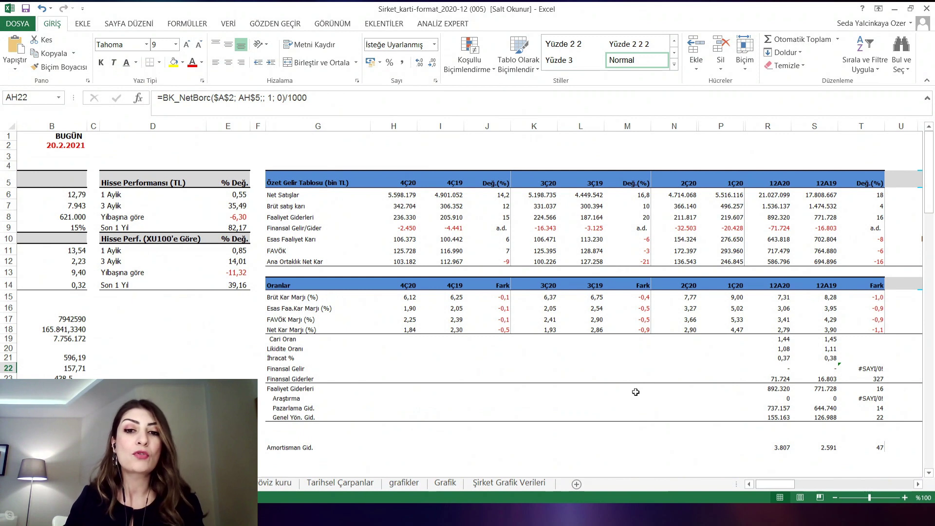
Step: Examine the EV/EBITDA and F/K diagrams on the Tarihsel Çarpanlar sheet
left_click(340, 482)
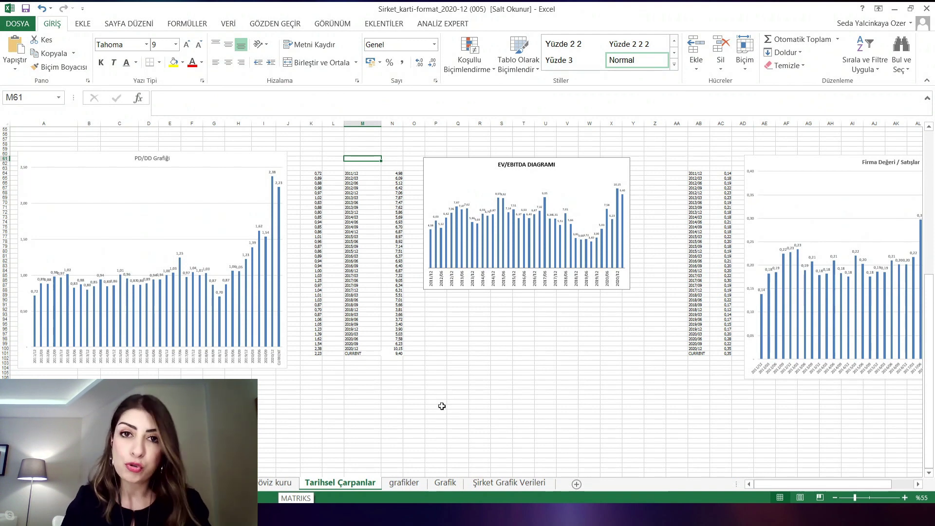
scroll(441, 409, "up", 3)
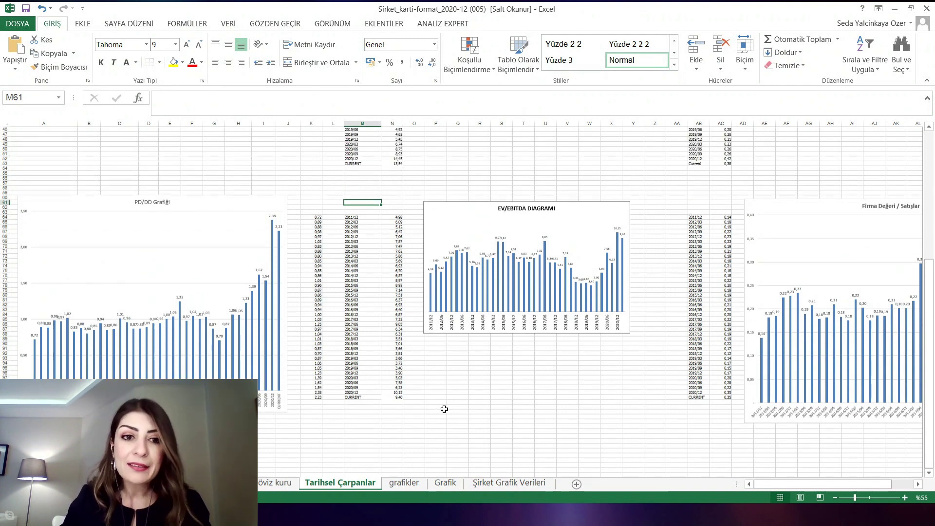
scroll(442, 408, "up", 2)
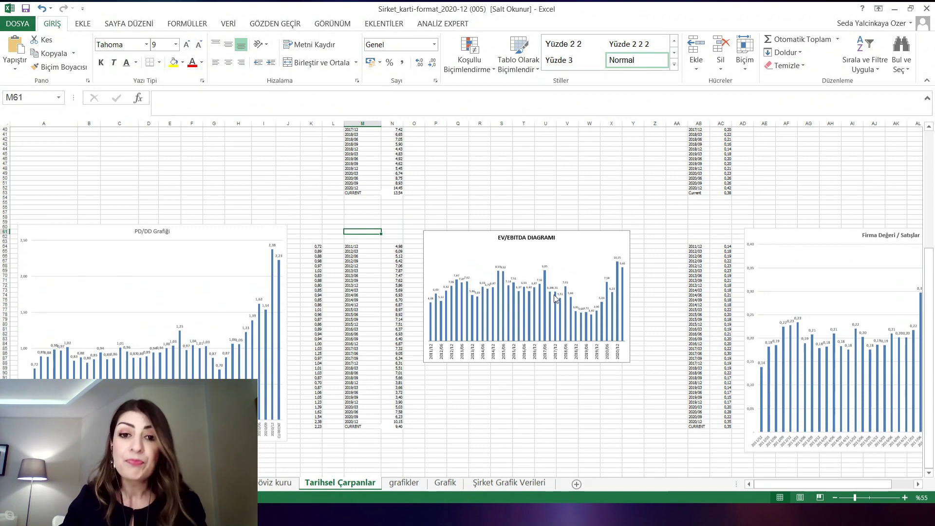
left_click(629, 291)
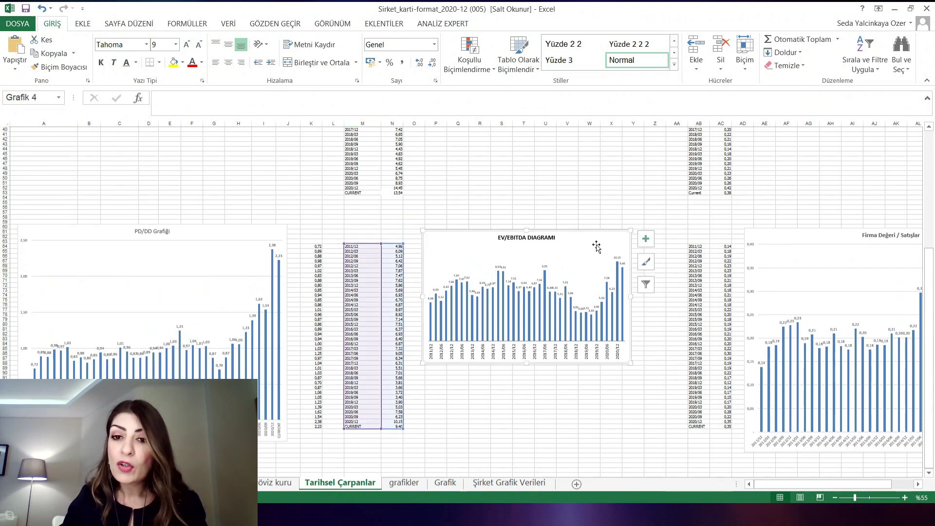
scroll(584, 349, "up", 3)
scroll(584, 349, "up", 9)
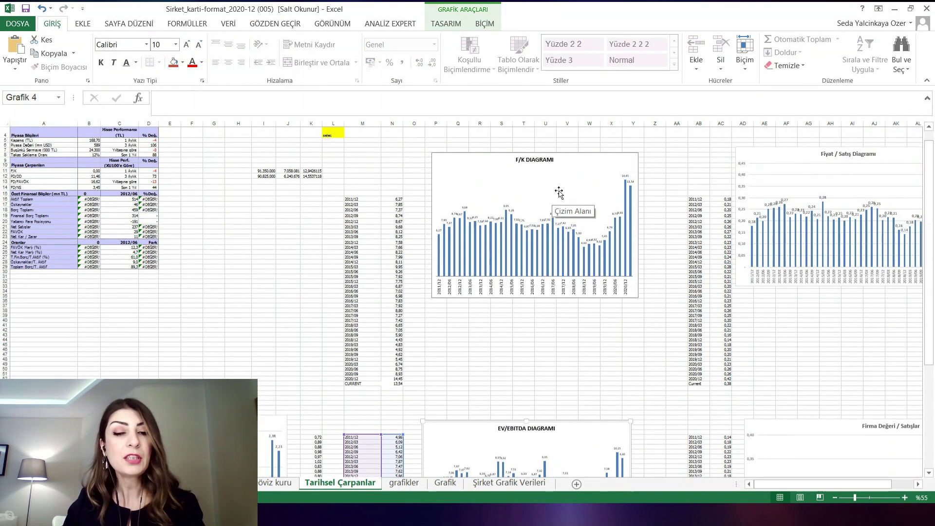
left_click(560, 193)
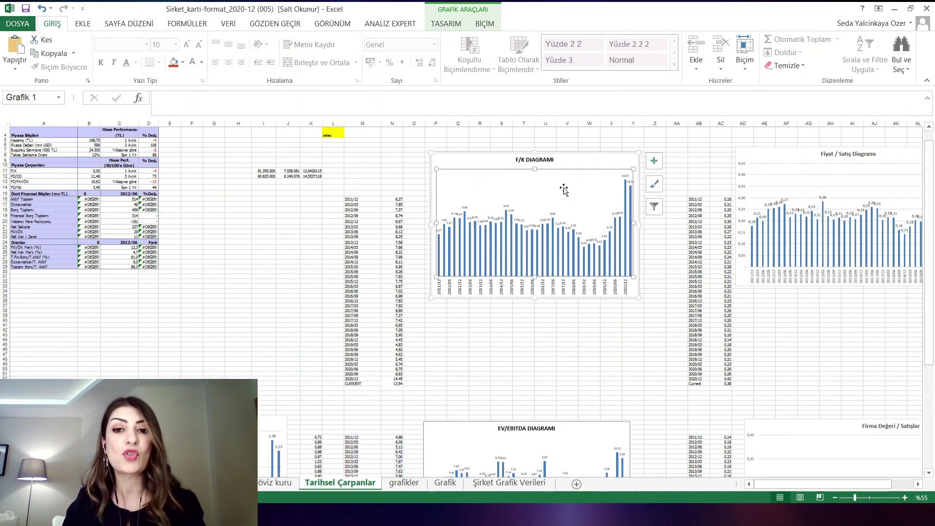
left_click(587, 326)
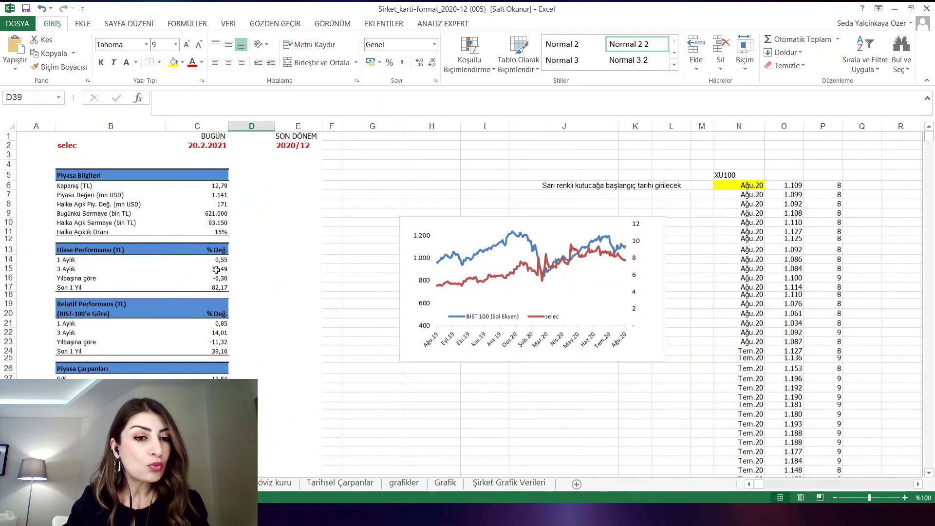
Step: Inspect the selec share's 3-month, year-to-date and last-year returns in the Hisse Performansı table
left_click(214, 270)
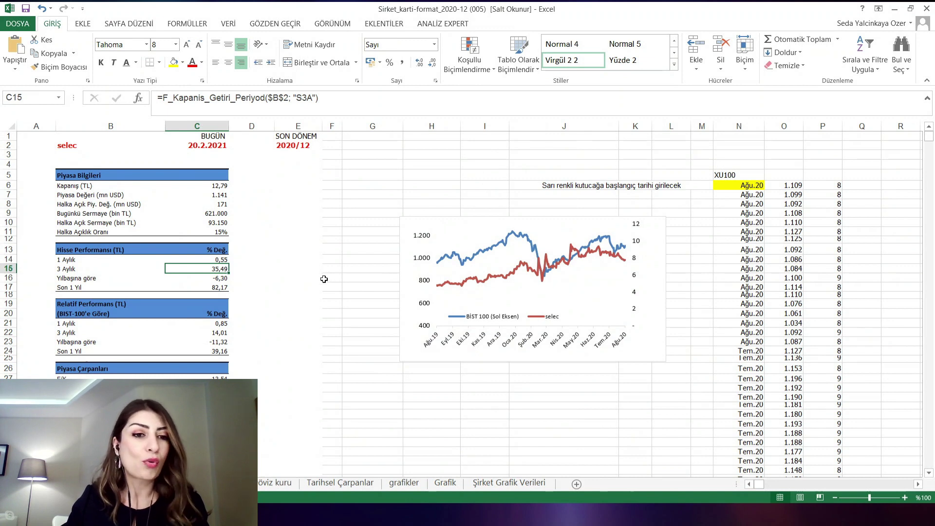
left_click(211, 279)
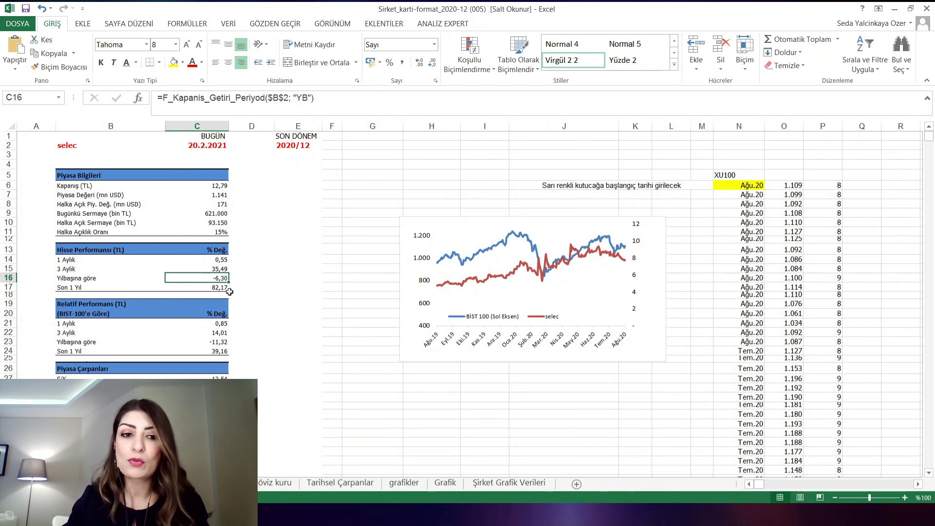
left_click(226, 287)
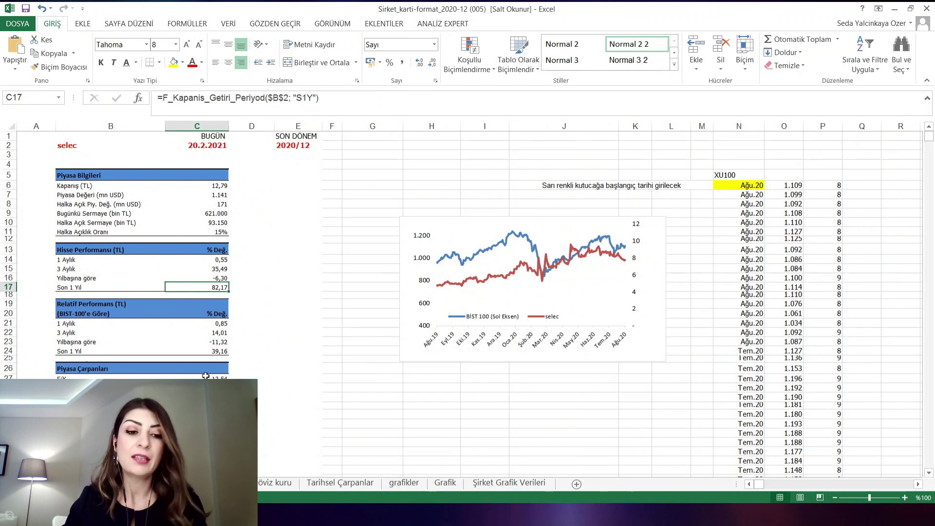
Step: Switch to Matriks and examine the SELEC price chart in the weekly period and again in the daily period
key("alt+Tab")
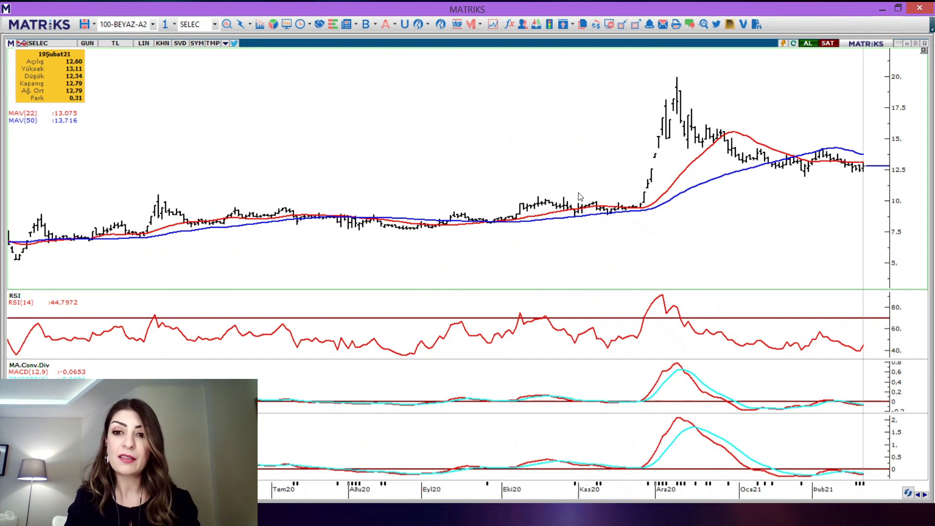
key("Page_Up")
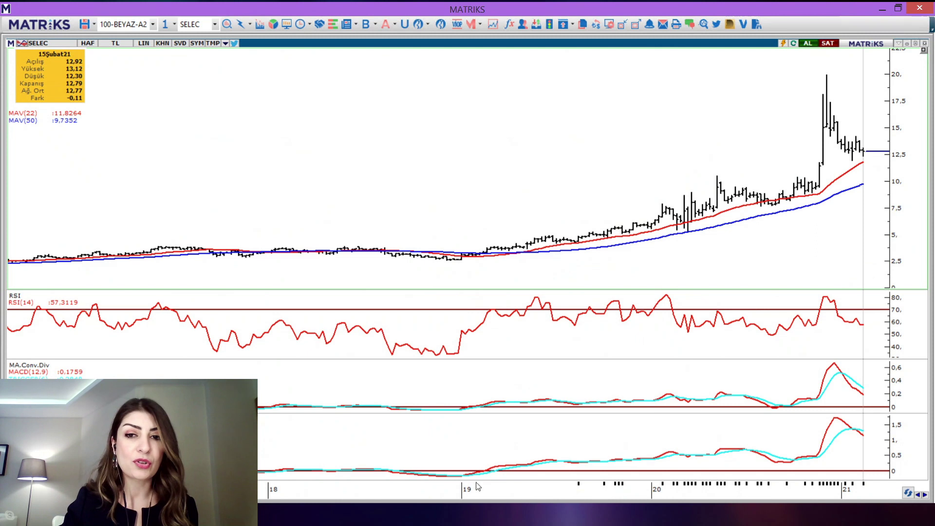
left_click(507, 124)
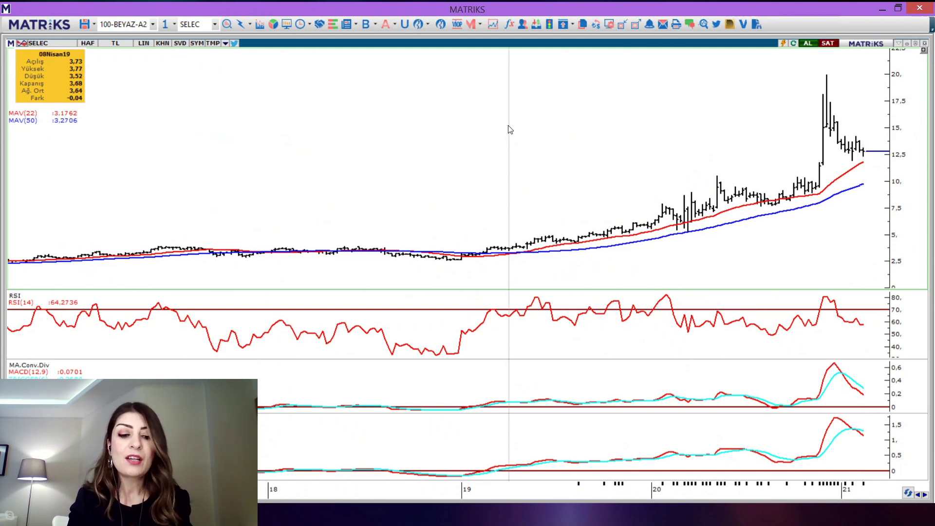
key("g")
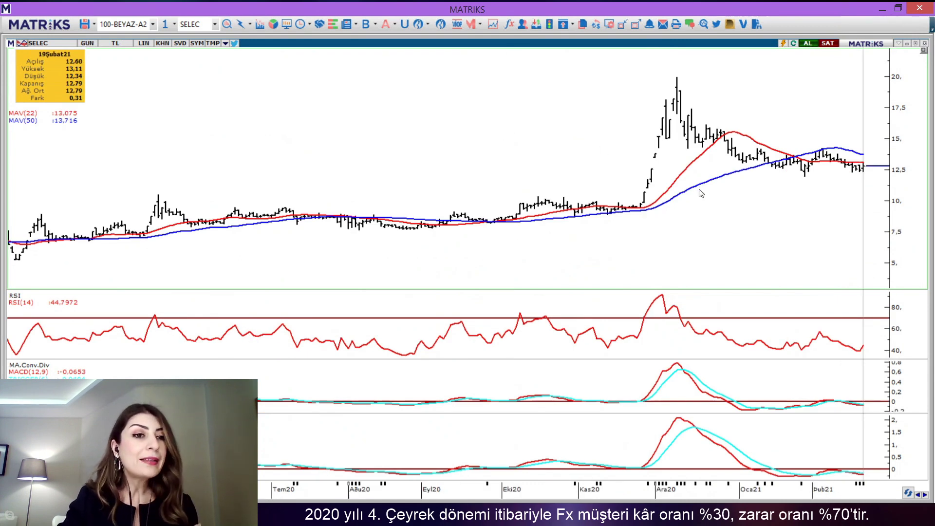
mouse_move(703, 189)
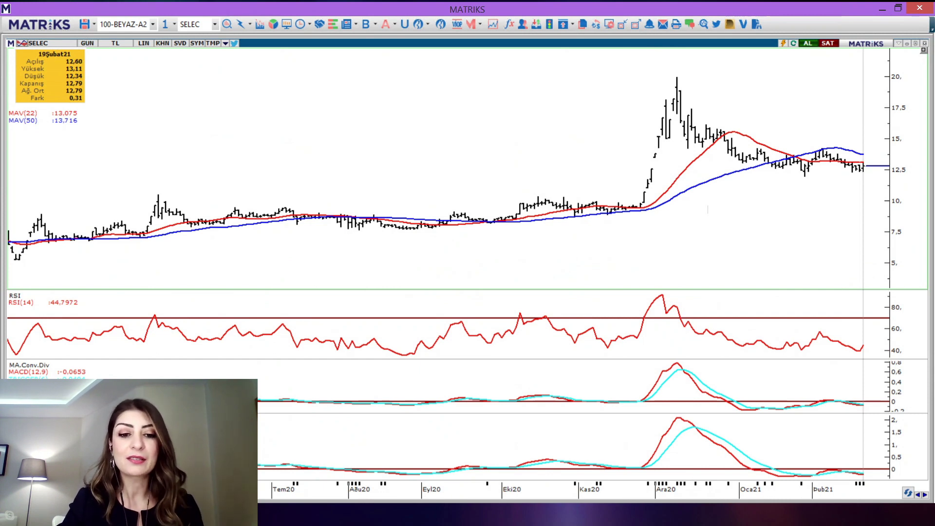
Step: Switch back to the Excel workbook and set the company code in cell A2 of the company card to ZOREN
key("alt+Tab")
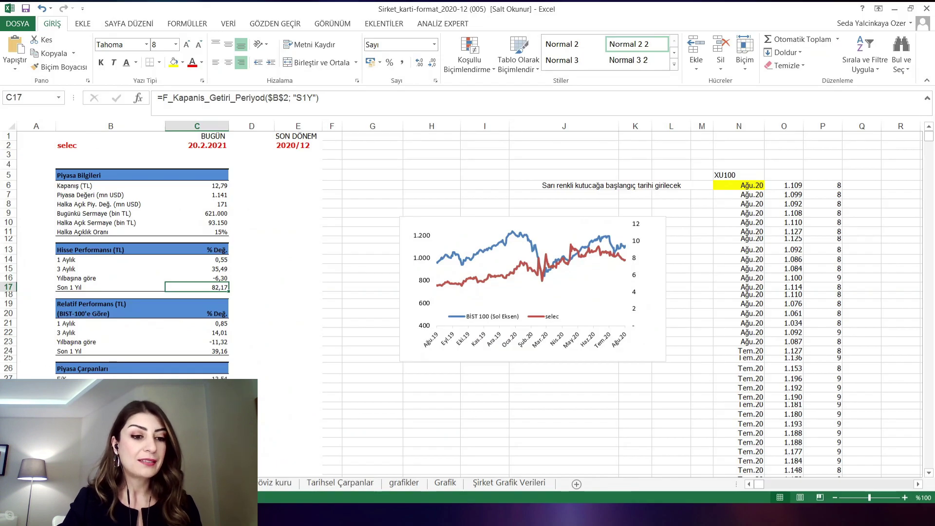
key("ctrl+Page_Down")
left_click(44, 142)
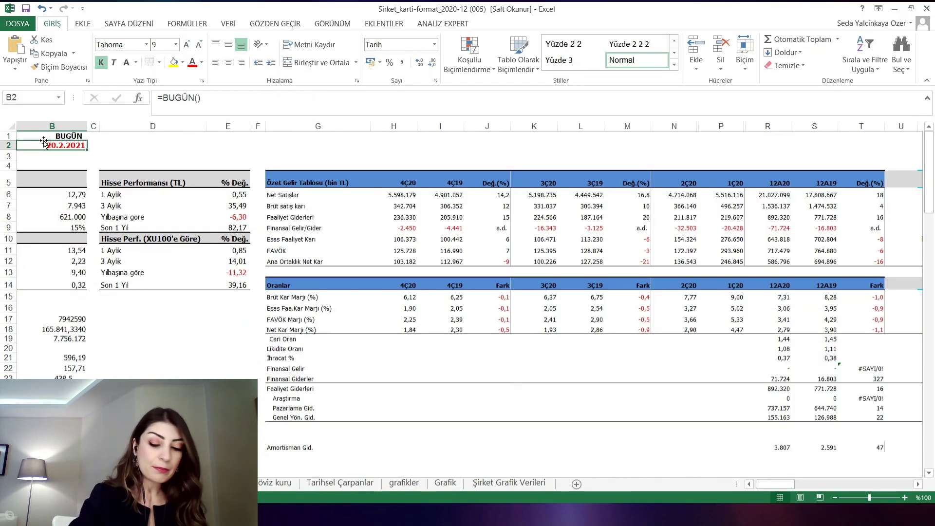
key("Left")
type("Z")
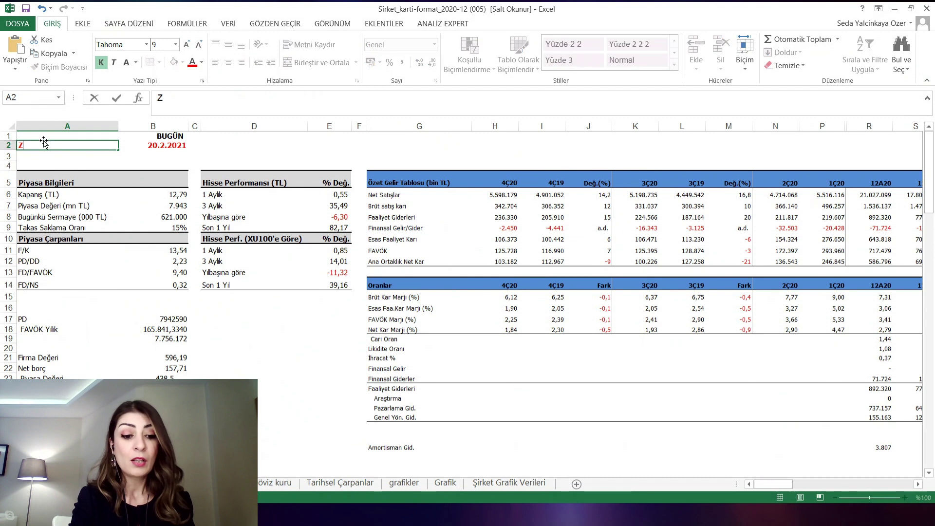
type("OREN")
key("Return")
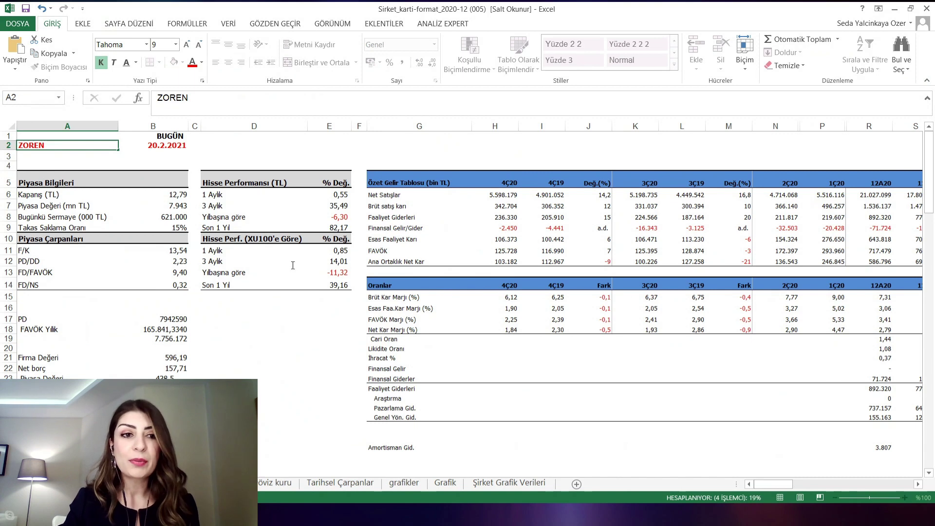
Step: Inspect ZOREN's 4Ç19 FAVÖK and the 4Ç20 year-on-year changes in Net Satışlar and FAVÖK
left_click(525, 251)
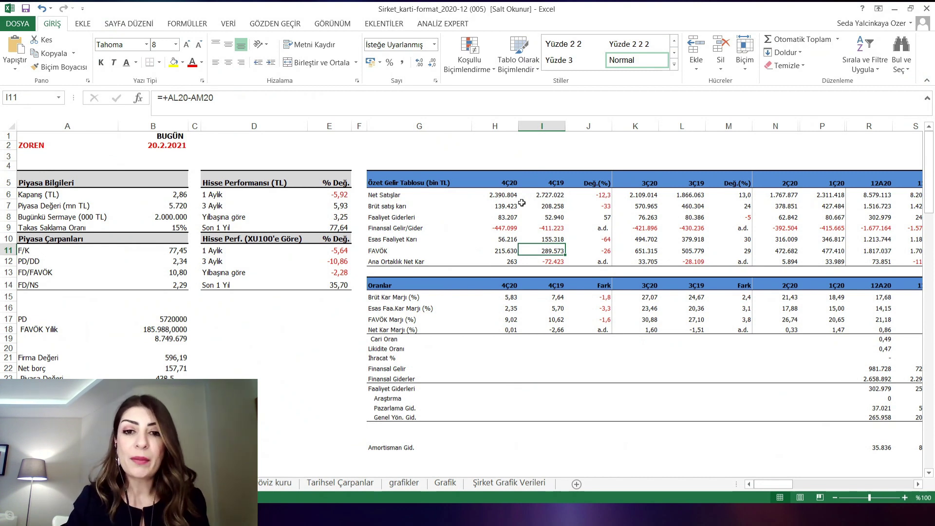
left_click(598, 196)
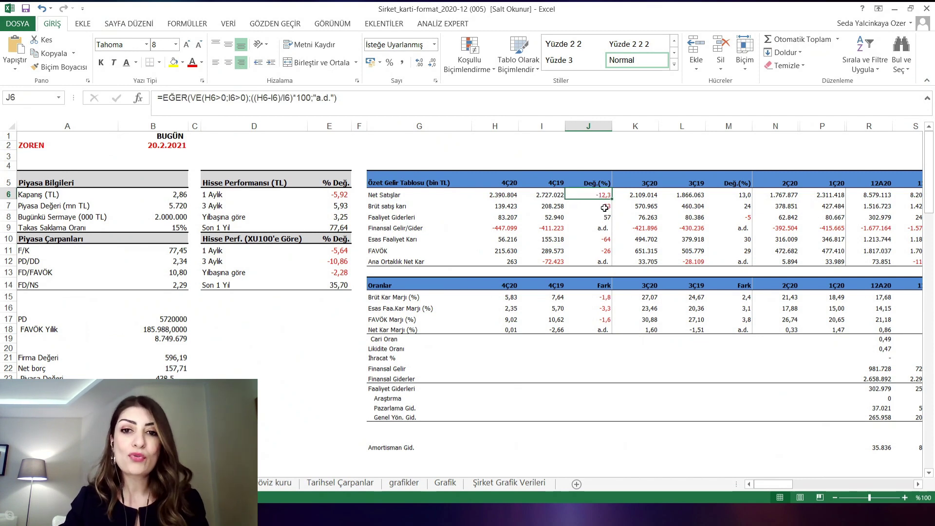
left_click(595, 252)
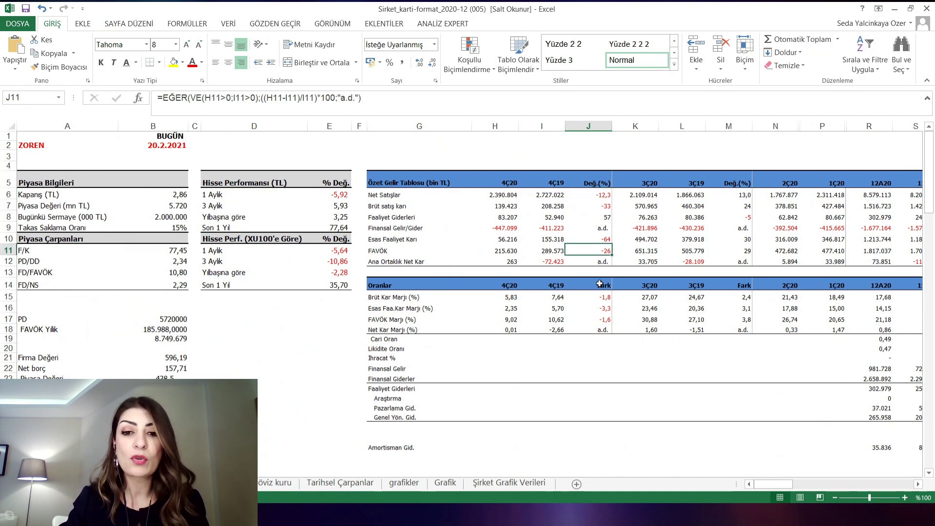
Step: Review ZOREN's 12A20 annual results against 12A19 and the NET BORÇ / FAVÖK ratio
left_click(918, 483)
left_click(918, 484)
left_click(917, 484)
left_click(917, 483)
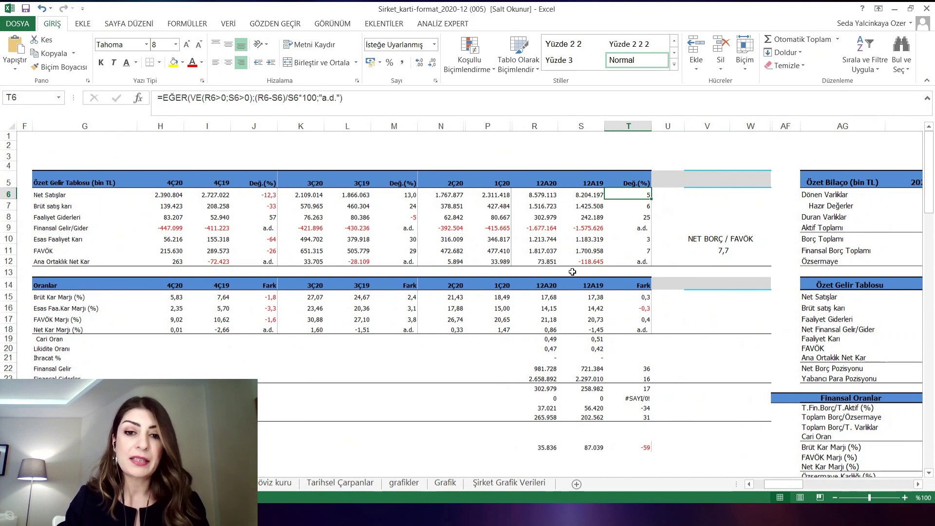
Step: Compare ZOREN's Ana Ortaklık Net Kar for 12A20 with that for 12A19
left_click(549, 262)
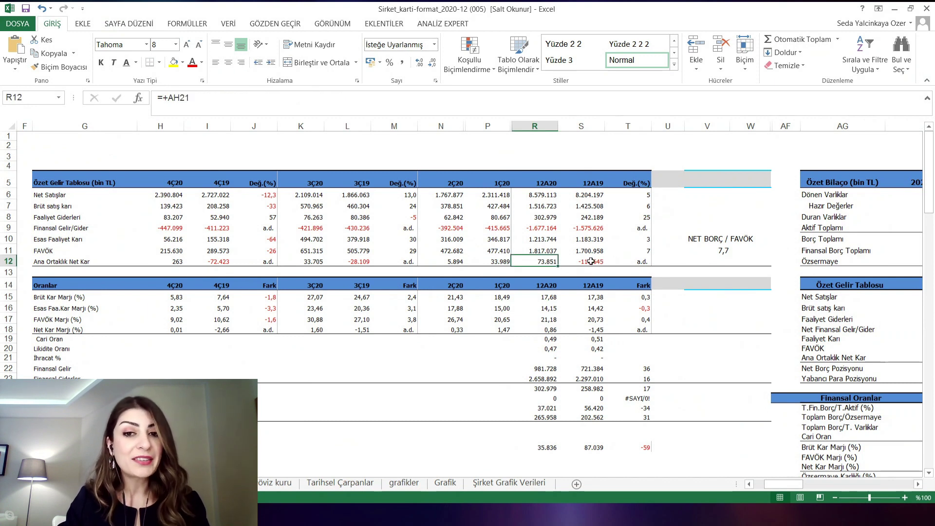
left_click(590, 261)
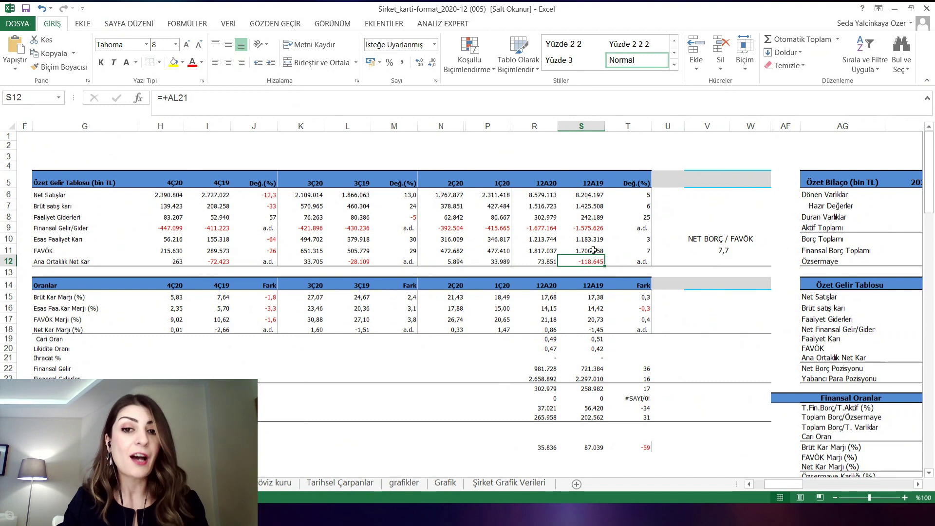
left_click(547, 263)
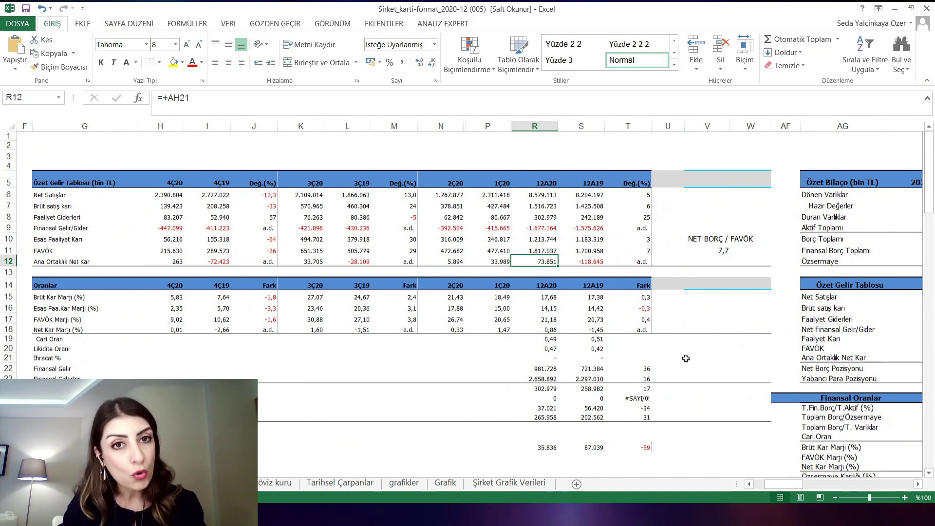
Step: Review ZOREN's Net Borç Pozisyonu from 2019/12 to 2020/12 and check the NET BORÇ / FAVÖK ratio's formula
left_click(809, 369)
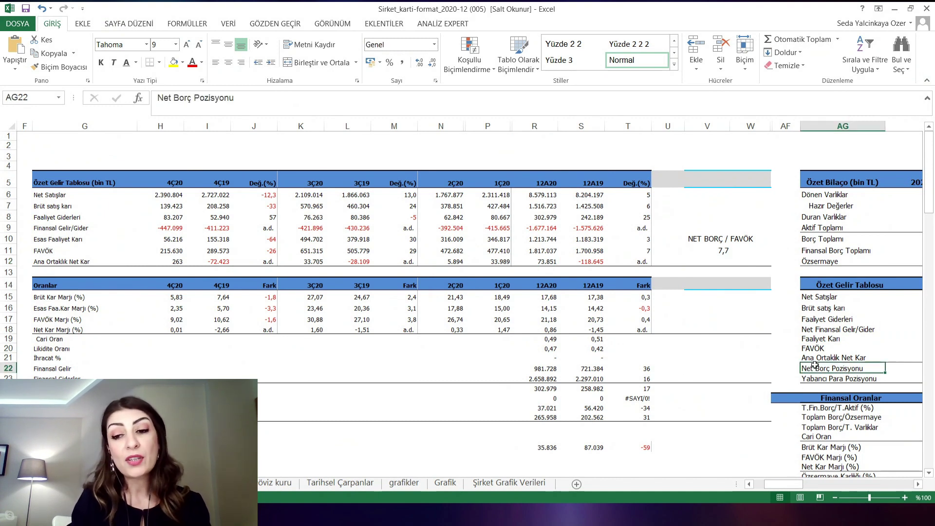
key("Right")
key("Right")
key("Right")
key("Right")
key("Right")
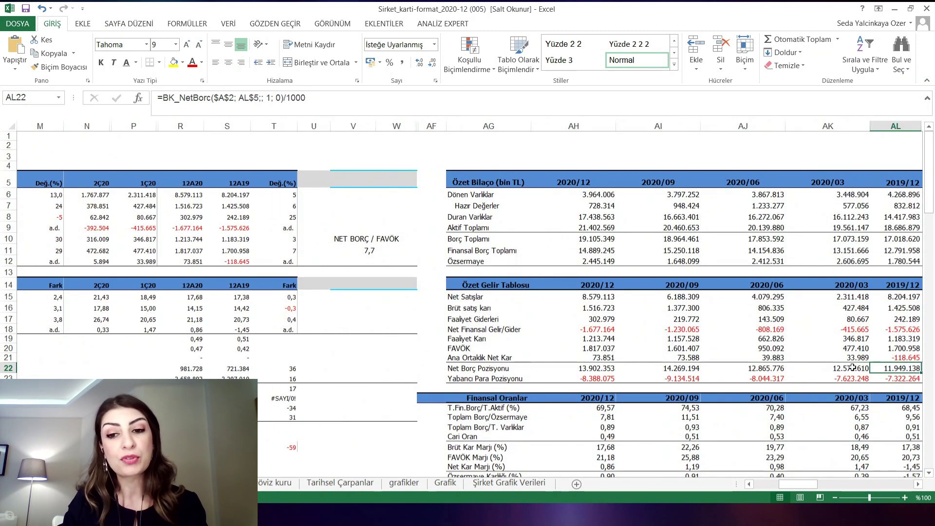
left_click(648, 369)
left_click(576, 370)
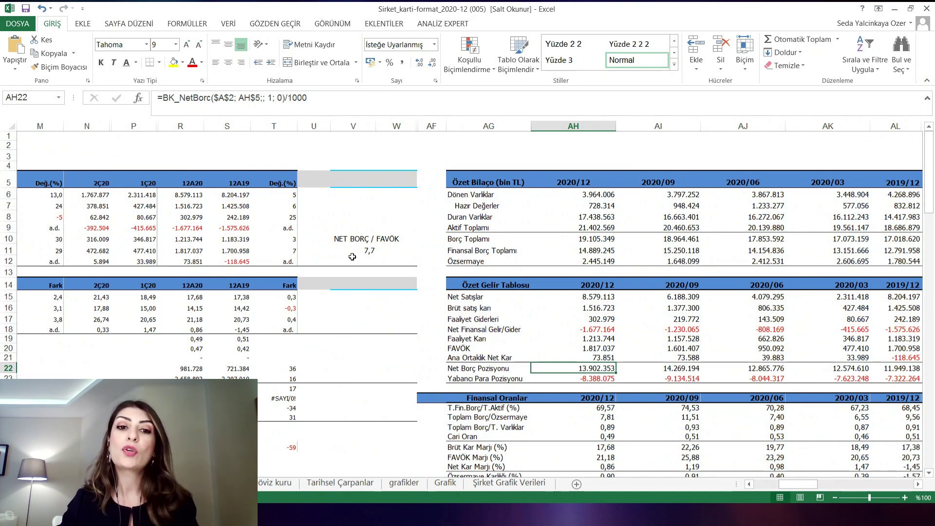
left_click(379, 254)
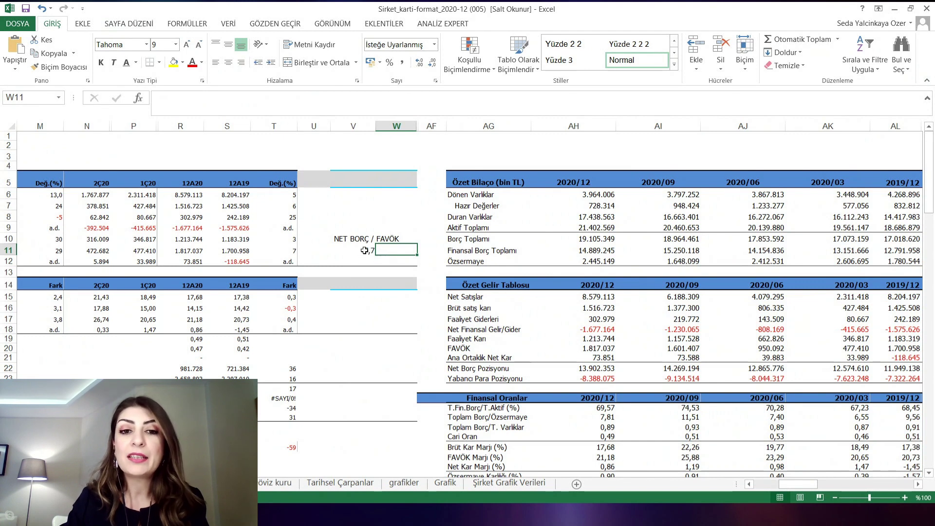
left_click(365, 250)
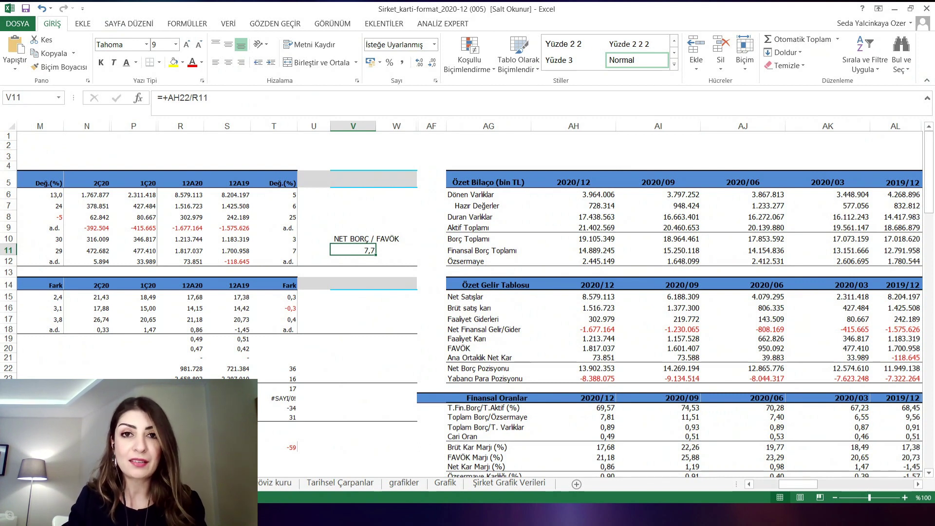
Step: On the Tarihsel Çarpanlar sheet, check the average of ZOREN's historical PD/DD values and the 2020/09 bar in the chart
left_click(340, 482)
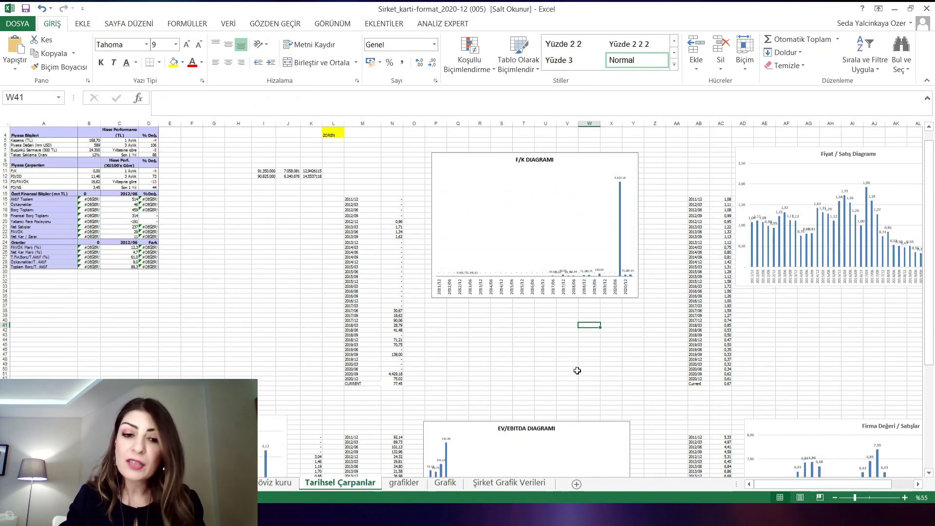
scroll(574, 370, "down", 7)
scroll(578, 361, "down", 4)
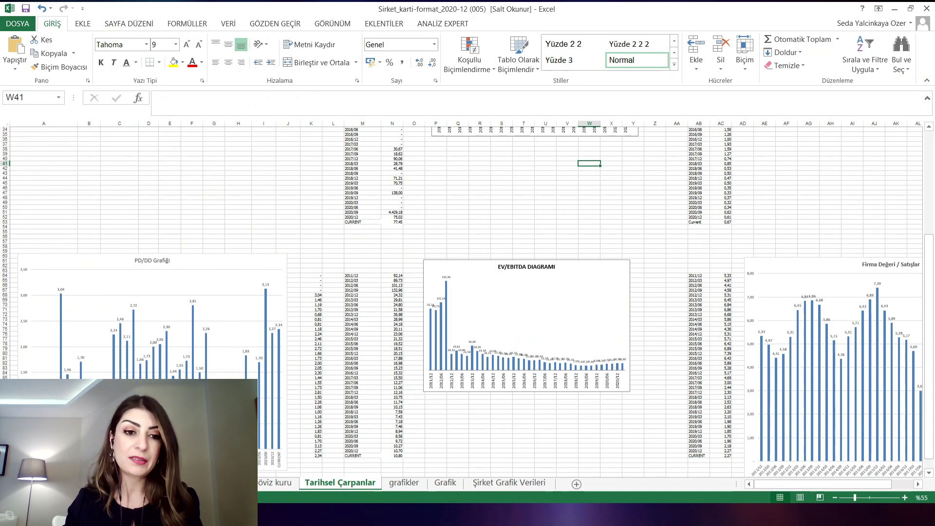
left_click(314, 295)
left_click_drag(316, 307, 323, 455)
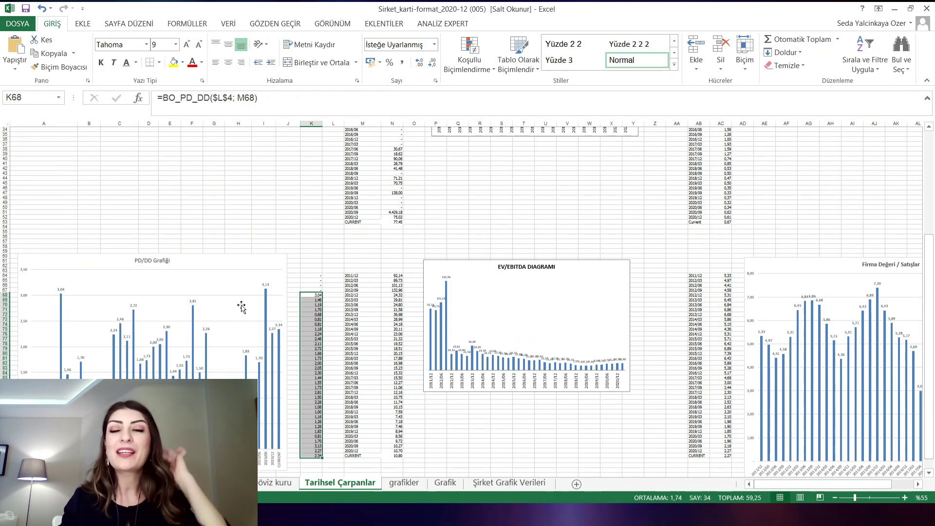
mouse_move(268, 301)
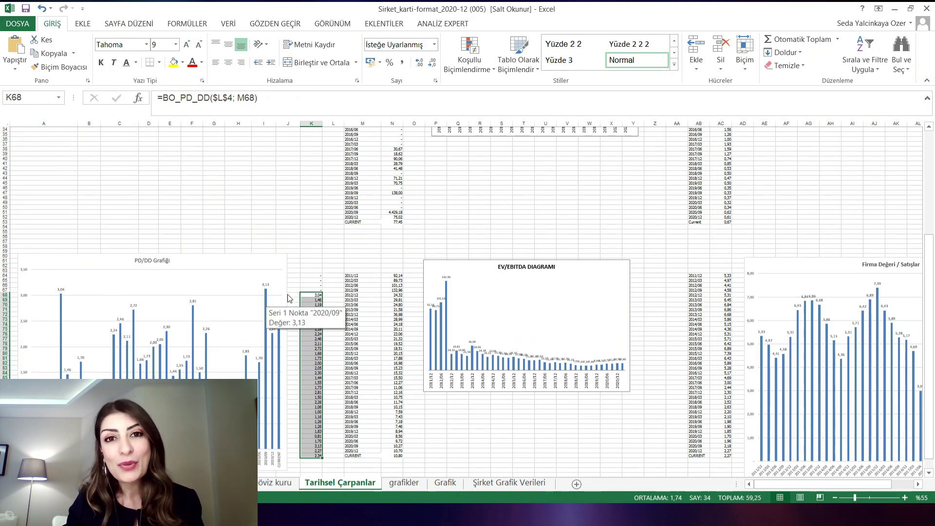
Step: Examine ZOREN's EV/EBITDA and F/K diagrams on the historical multiples sheet
left_click(575, 282)
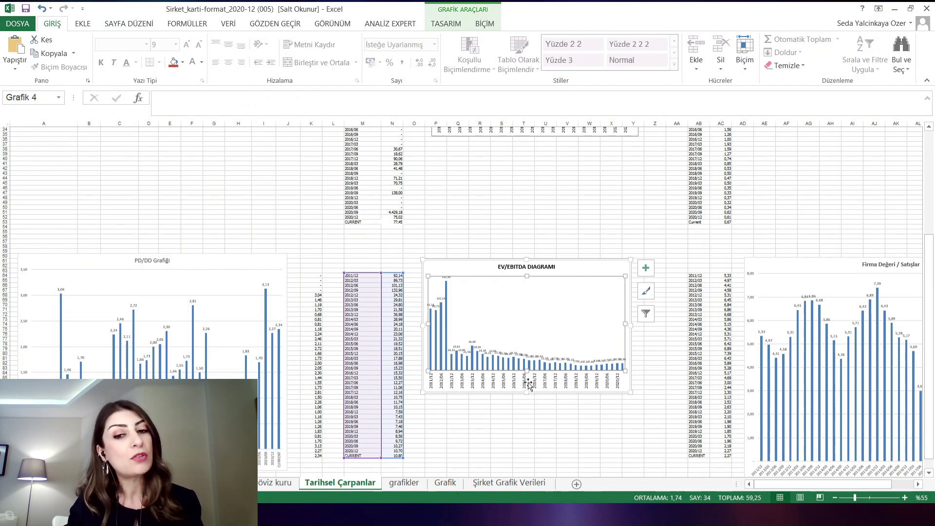
scroll(527, 378, "up", 3)
scroll(525, 373, "up", 4)
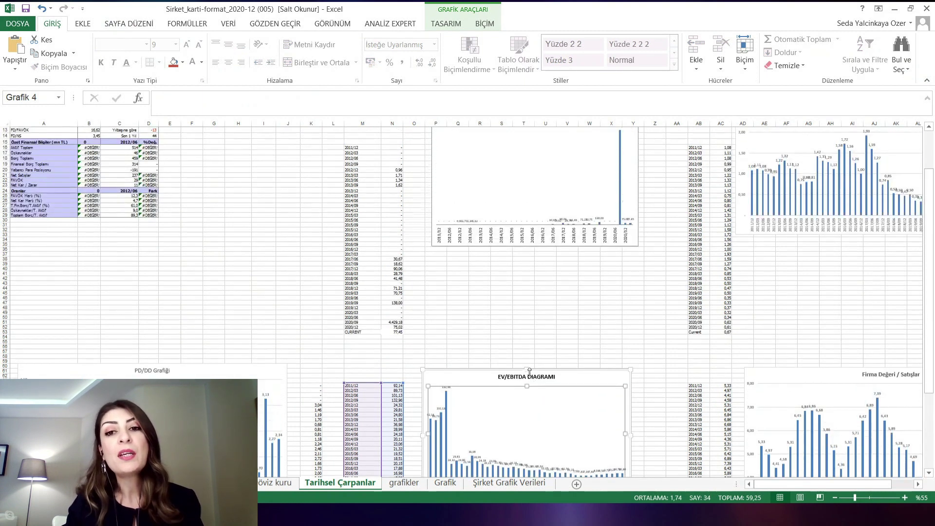
left_click(554, 180)
left_click(572, 281)
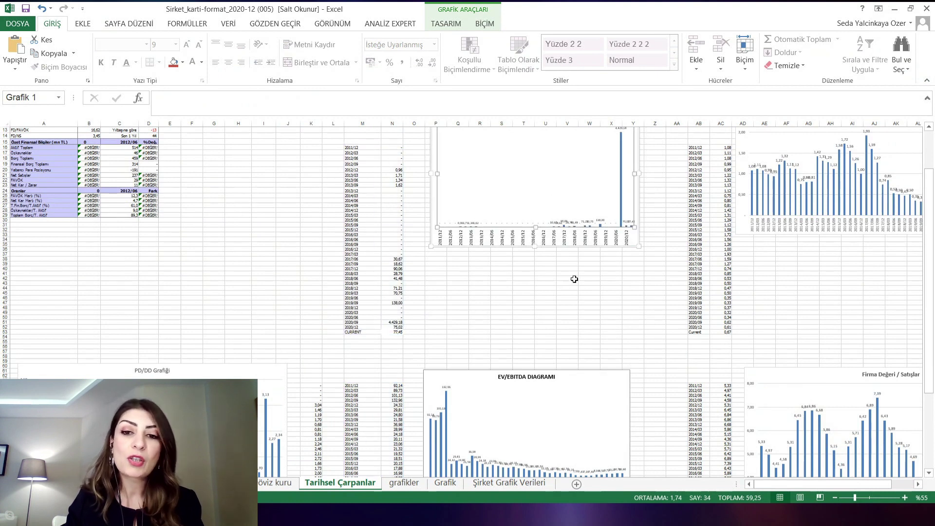
scroll(573, 282, "up", 3)
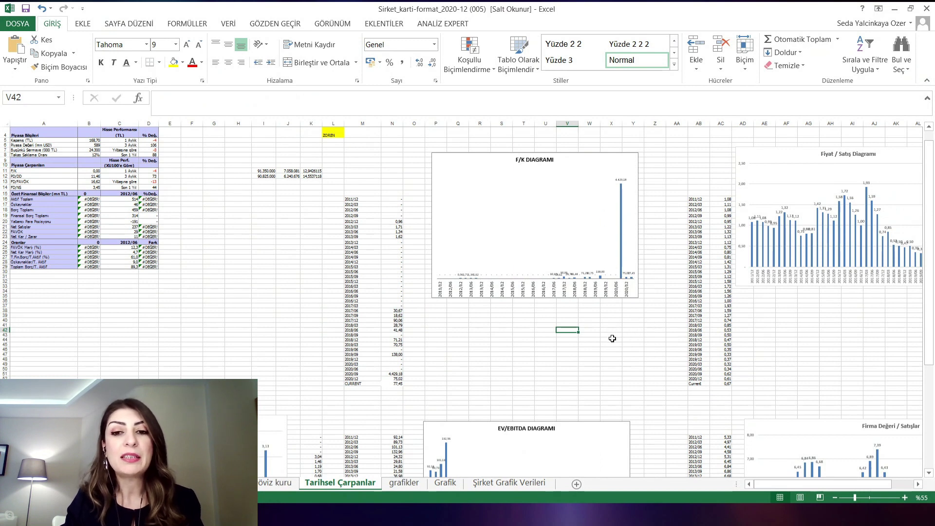
scroll(611, 336, "down", 5)
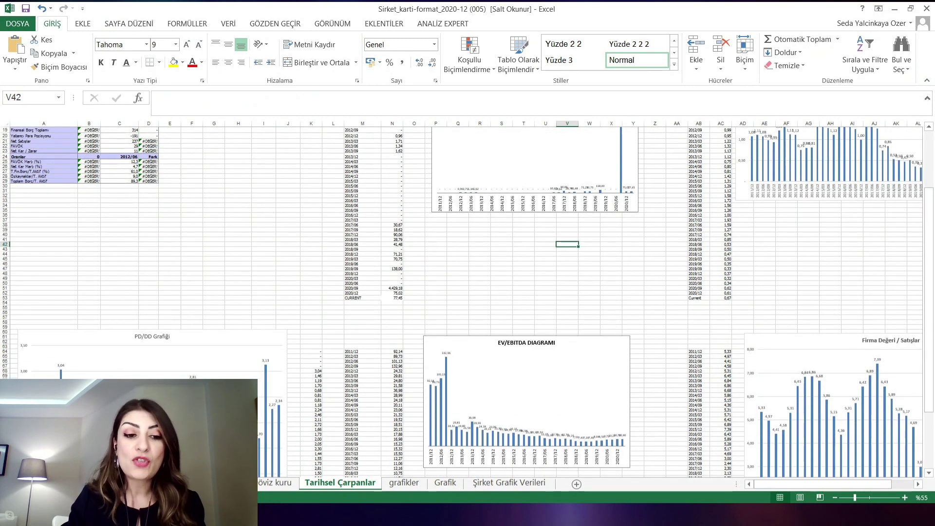
Step: View ZOREN's share and BIST-100 relative performance sheet, and switch to Matriks to load the ZOREN price chart
key("ctrl+Page_Up")
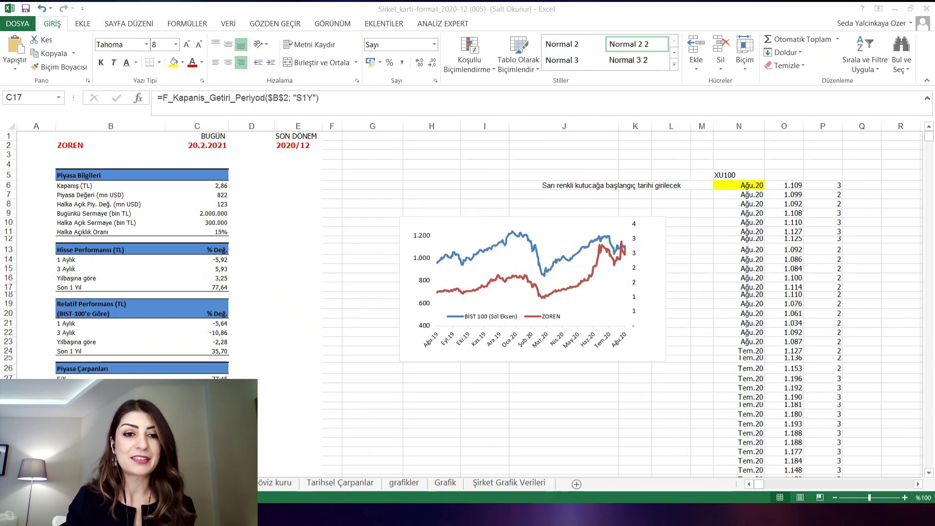
key("alt+Tab")
type("ZOREB")
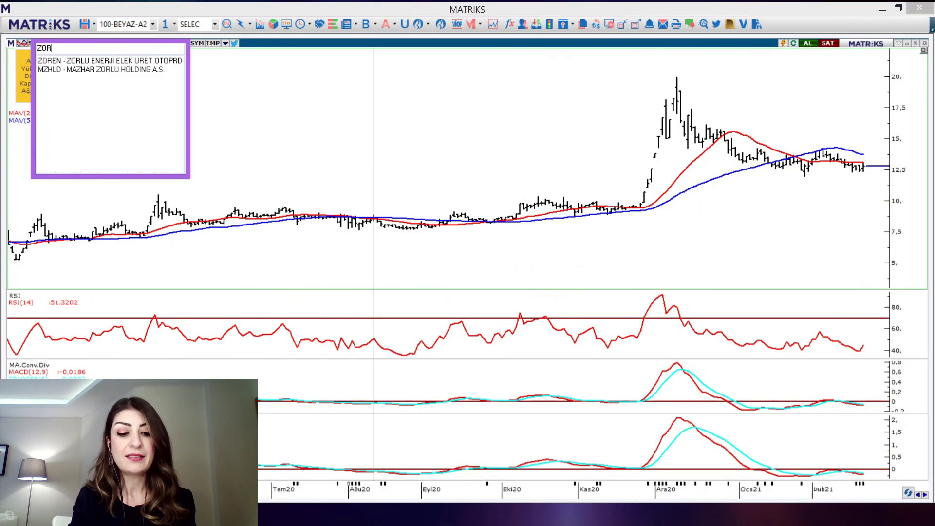
key("Return")
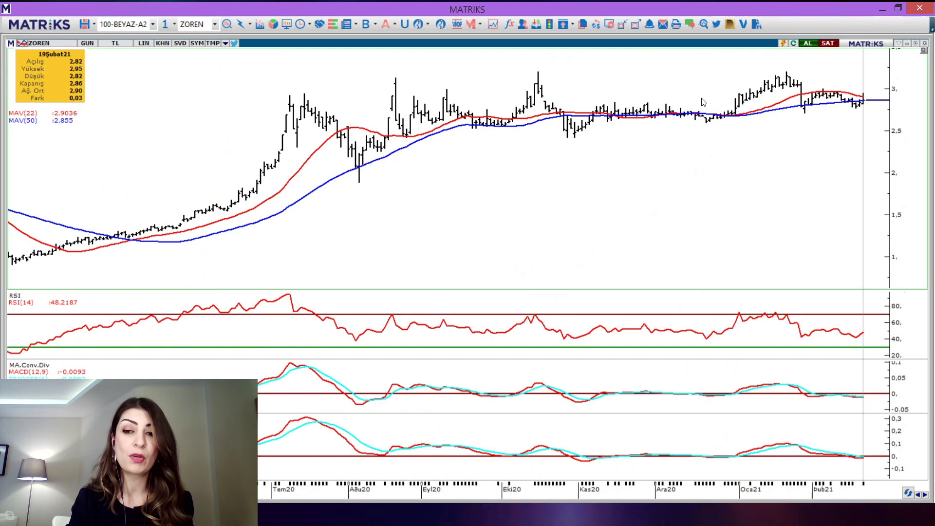
Step: Examine the ZOREN price chart by alternating between the weekly and daily periods
key("h")
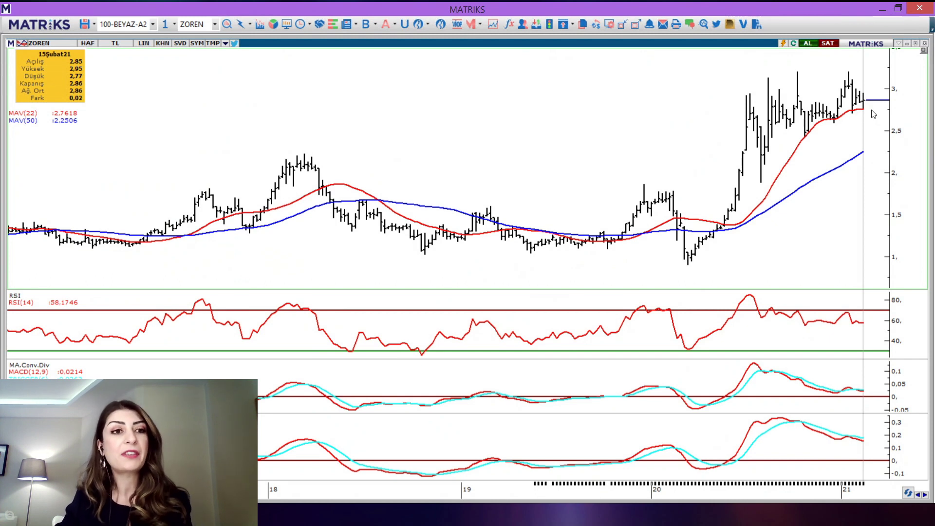
key("g")
key("Return")
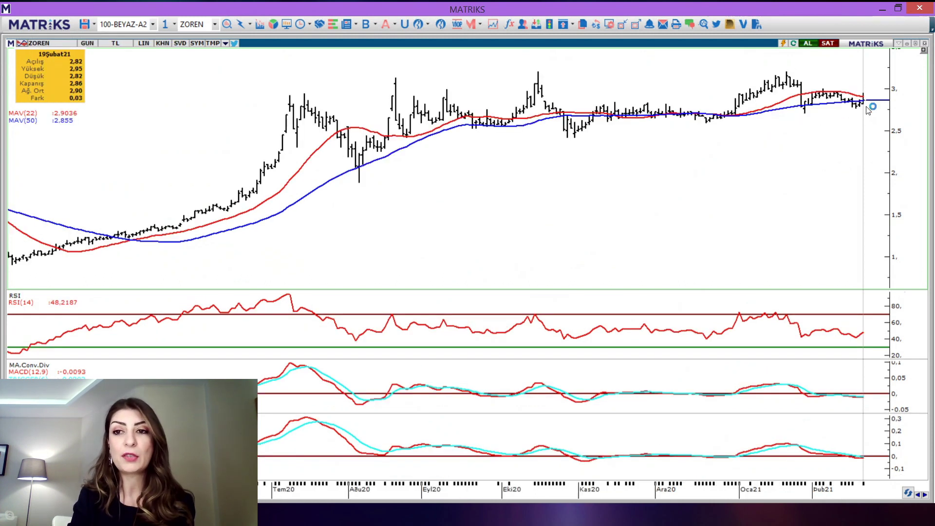
key("h")
key("Return")
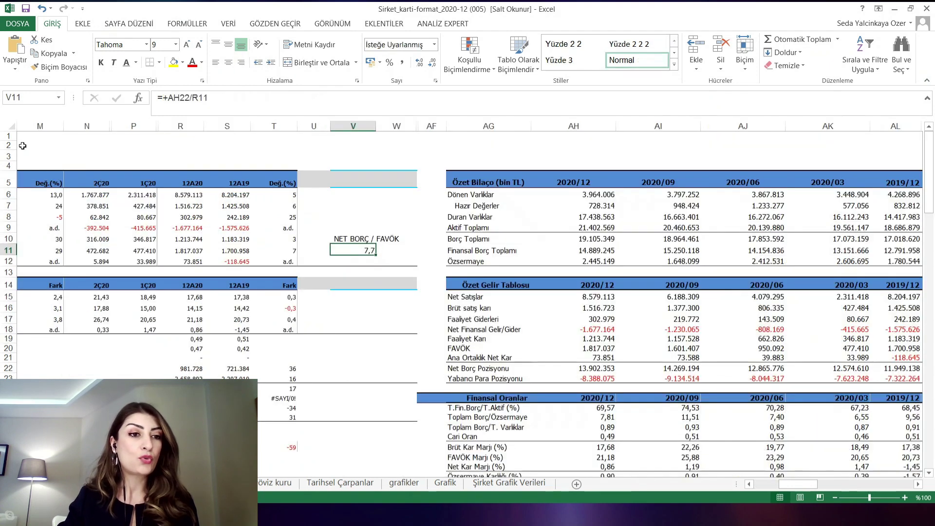
Step: Switch back to the Excel workbook and set the company code in cell A2 of the company card to ERBOS
left_click(25, 146)
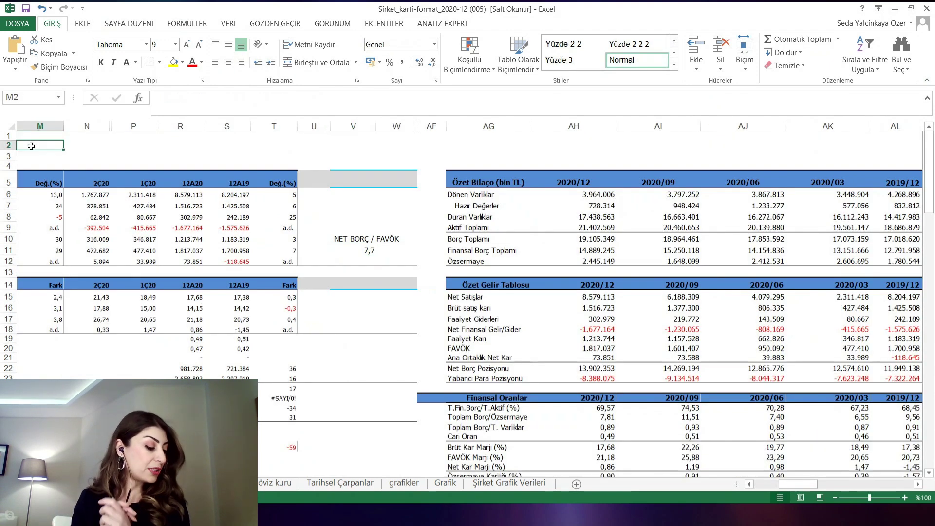
key("Left")
key("Left")
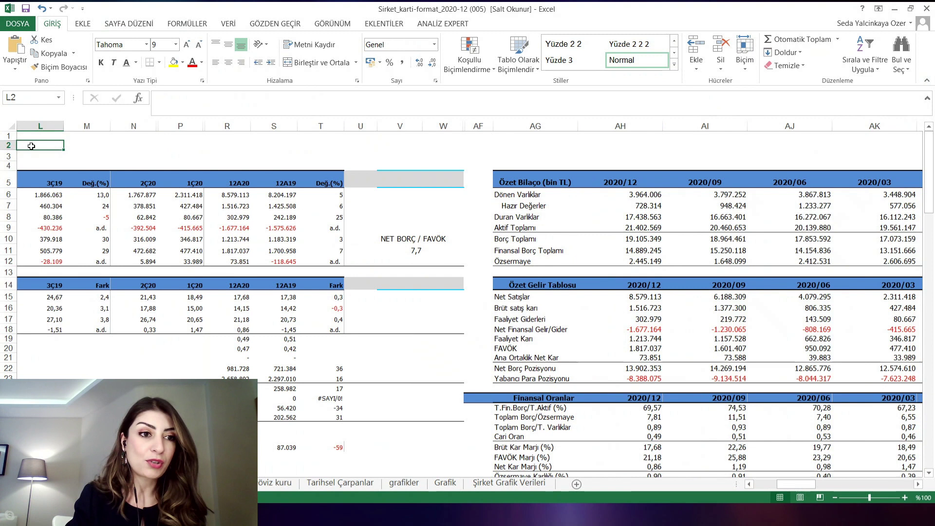
key("Home")
type("ERBOS")
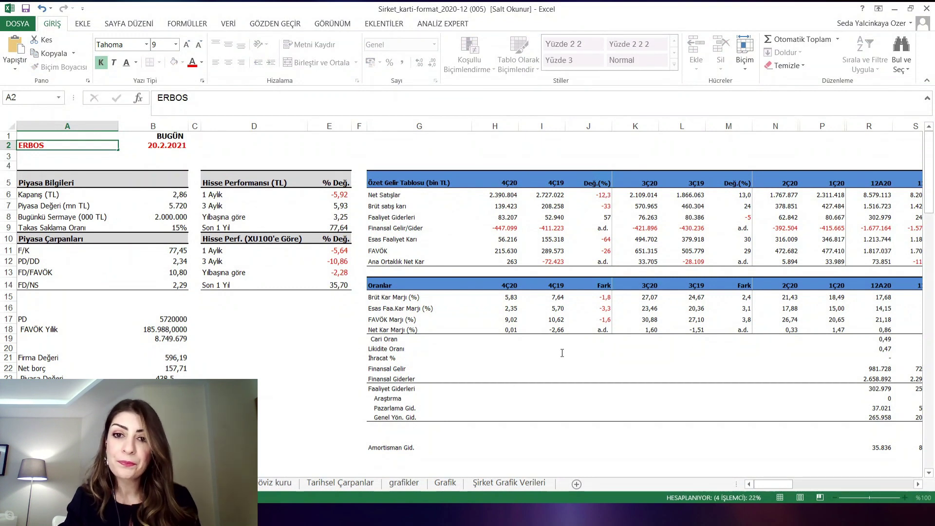
left_click(524, 209)
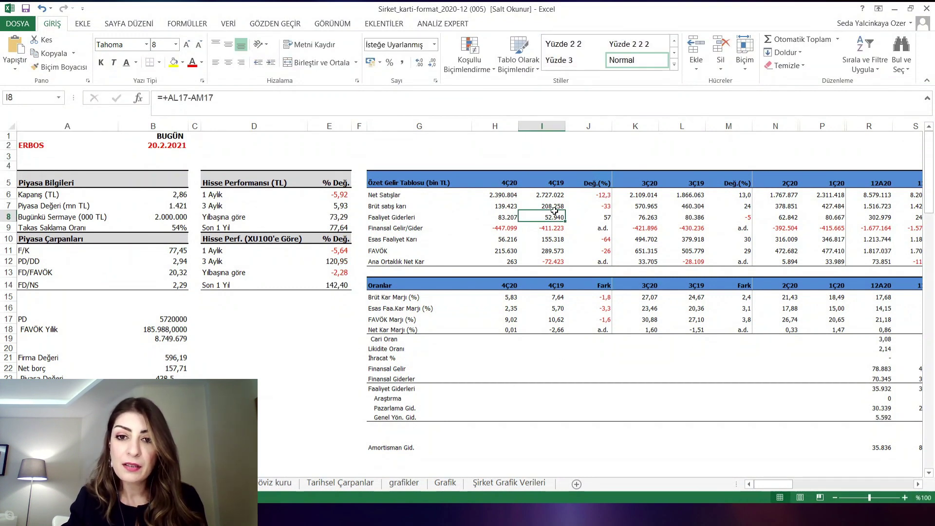
left_click(515, 204)
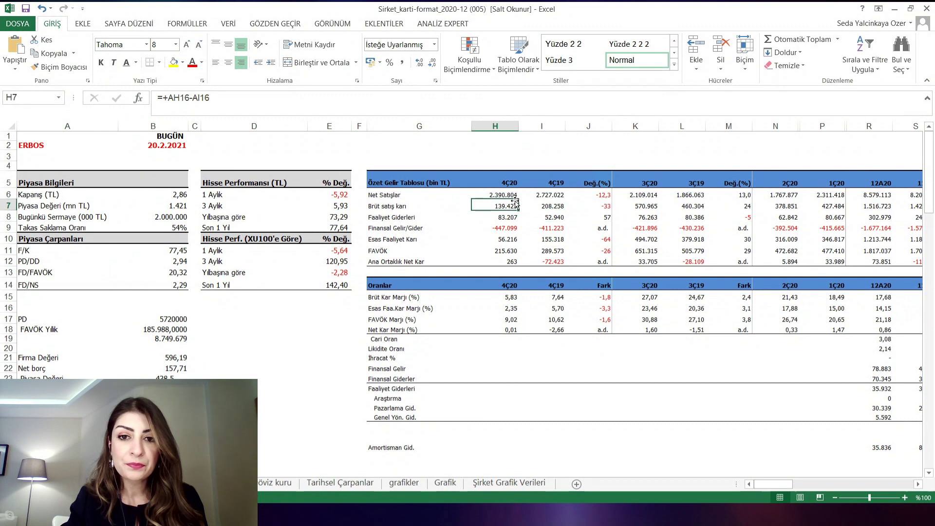
left_click(588, 379)
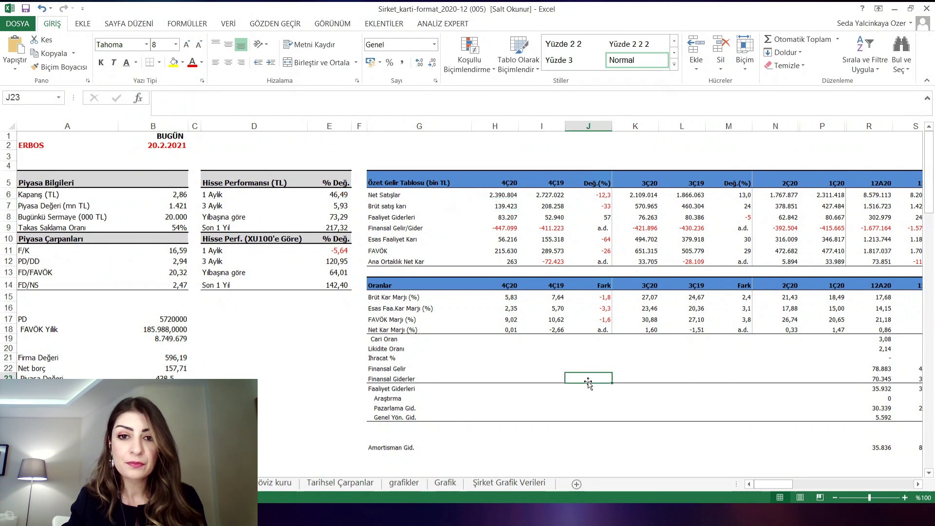
left_click(51, 147)
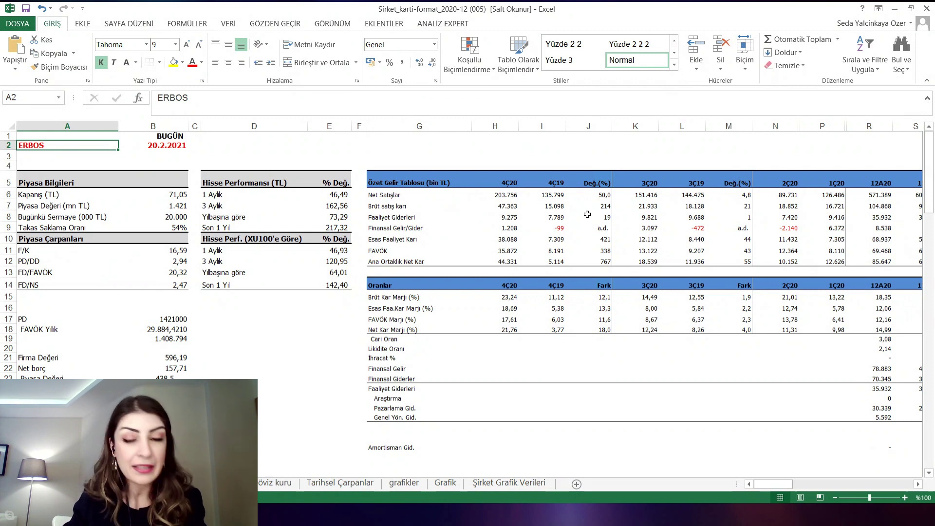
Step: Inspect ERBOS's 4Ç20 year-on-year changes in Net Satışlar, Esas Faaliyet Karı and FAVÖK
left_click(591, 197)
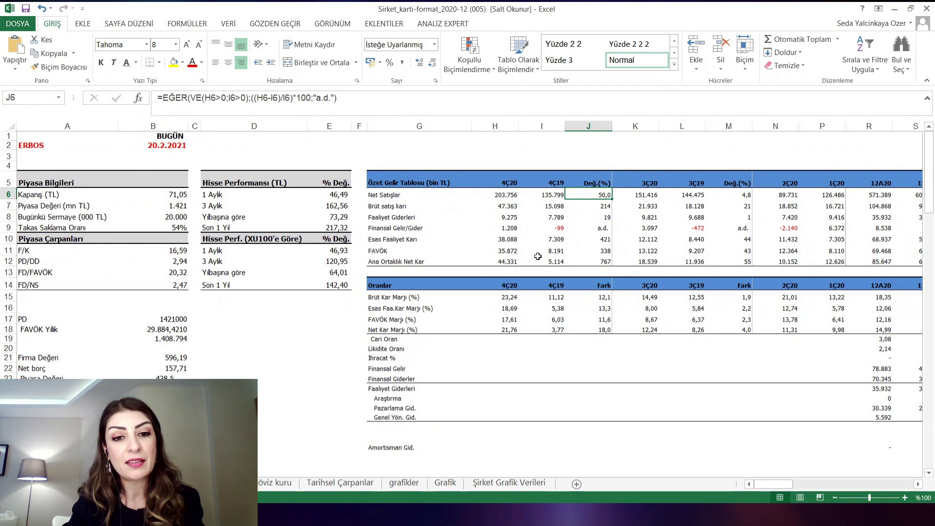
left_click(587, 242)
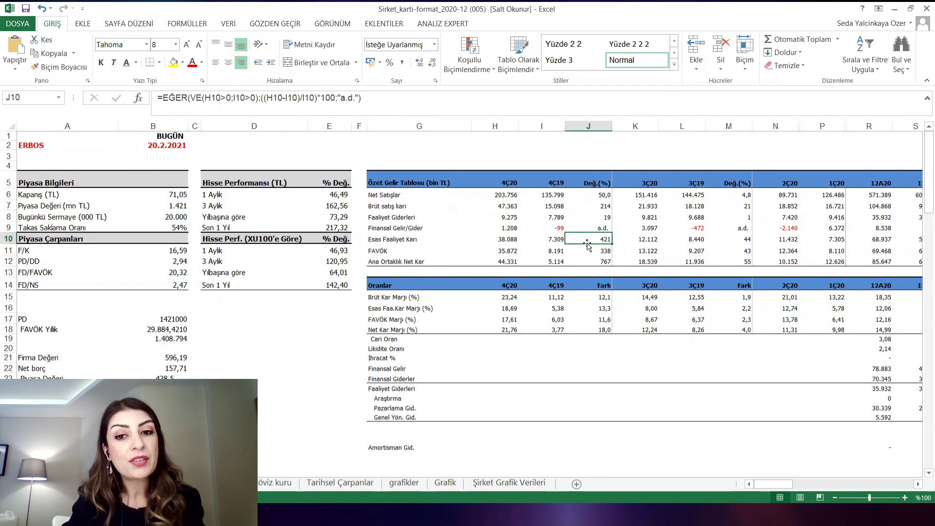
left_click(605, 254)
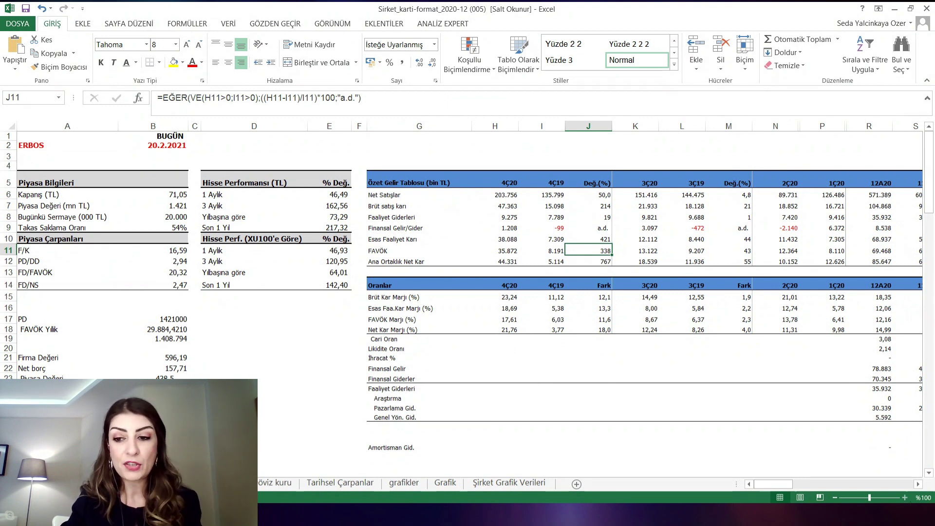
Step: Bring ERBOS's annual figures into view and compare 12A20 Net Satışlar with 12A19
left_click(918, 483)
left_click(917, 483)
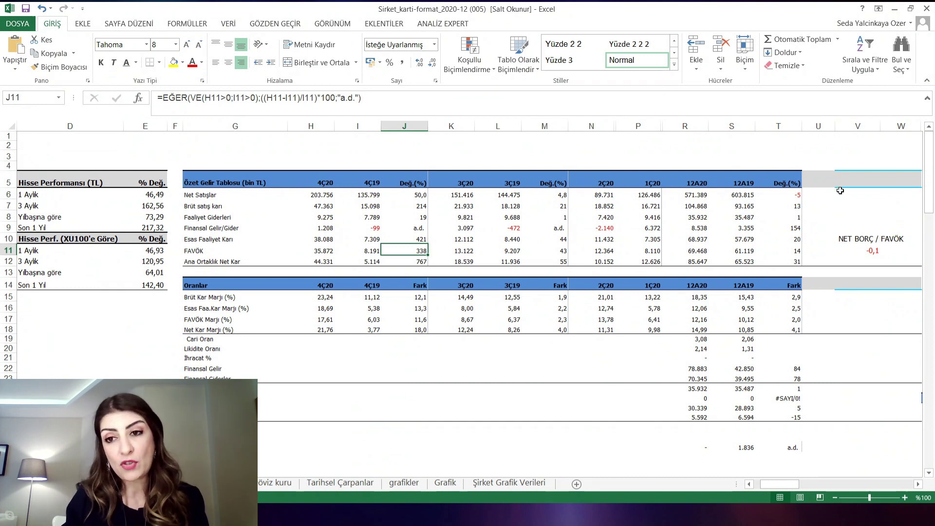
left_click(742, 197)
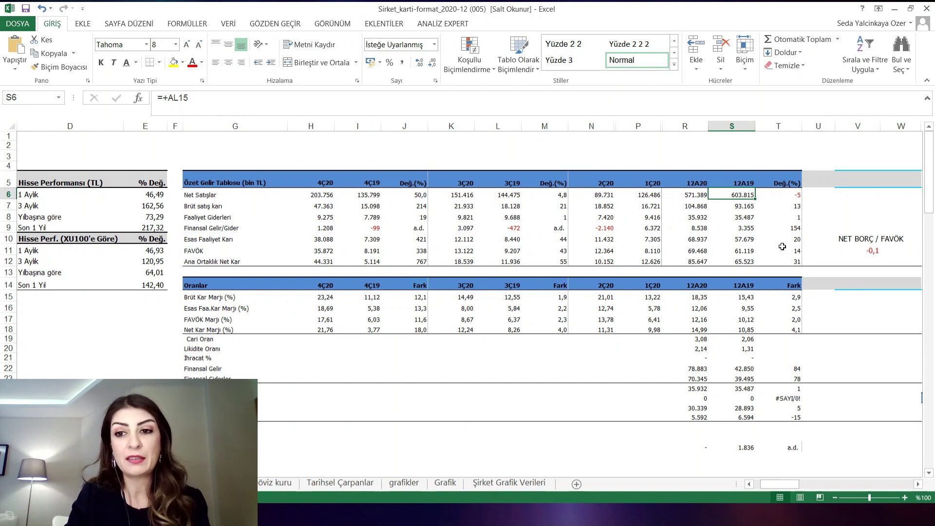
Step: Inspect ERBOS's annual changes in FAVÖK and Ana Ortaklık Net Kar, and its 12A20 net profit figure
left_click(780, 251)
key("shift+Down")
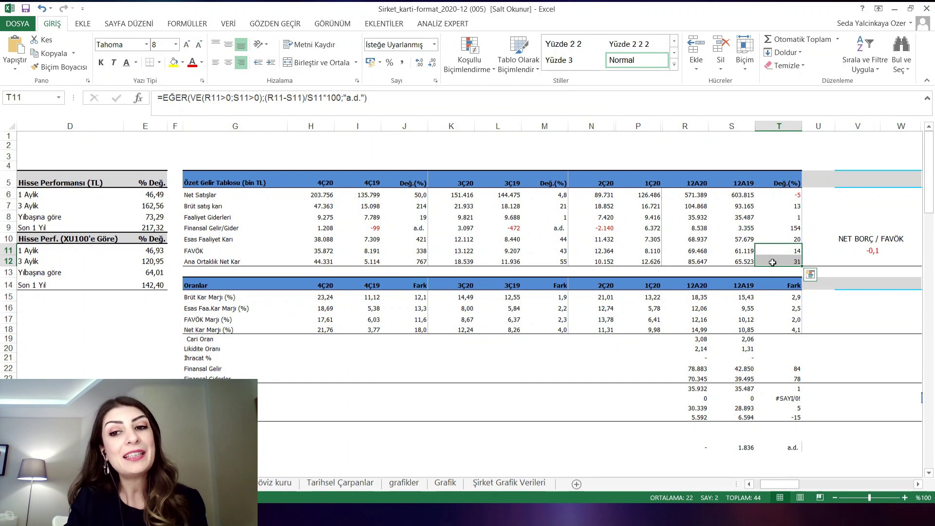
left_click(772, 262)
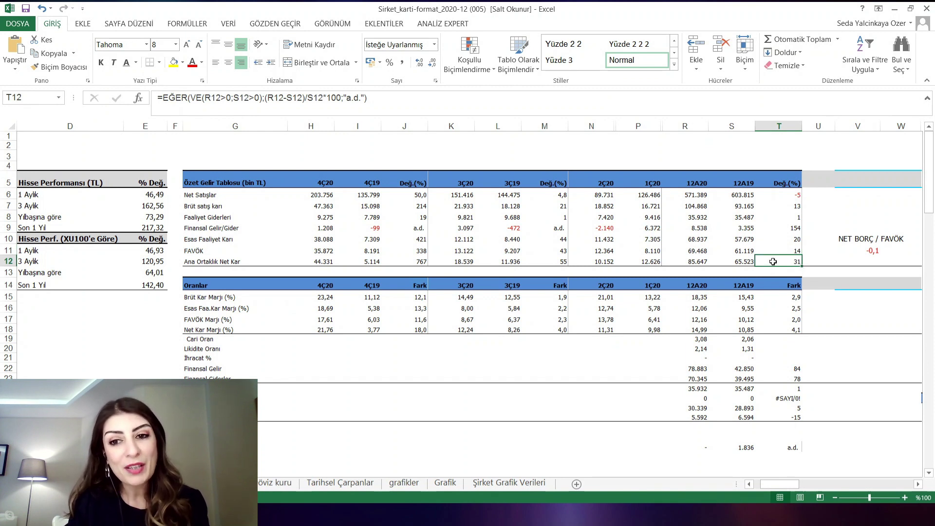
left_click(691, 261)
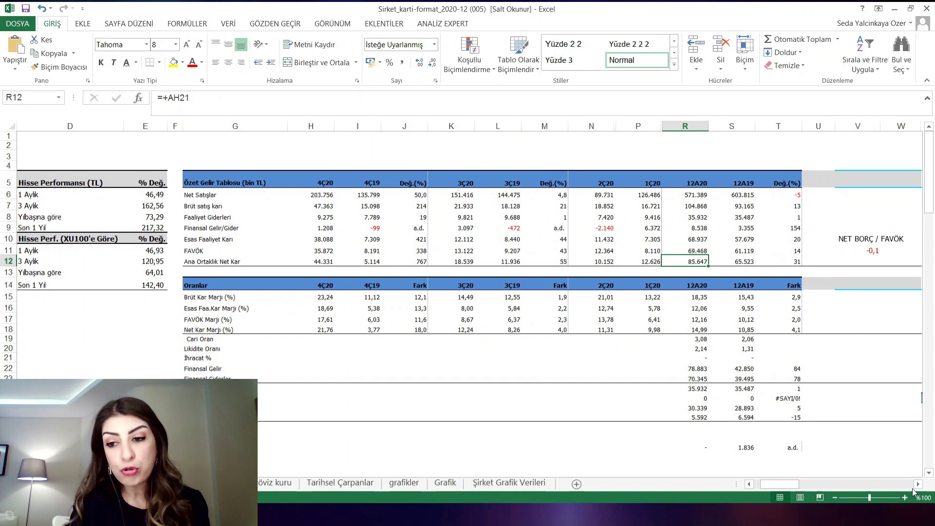
Step: Inspect ERBOS's 2020/09 Net Borç Pozisyonu and compare its Cari Oran between 12A20 and 12A19
left_click_drag(918, 484, 918, 484)
left_click(918, 484)
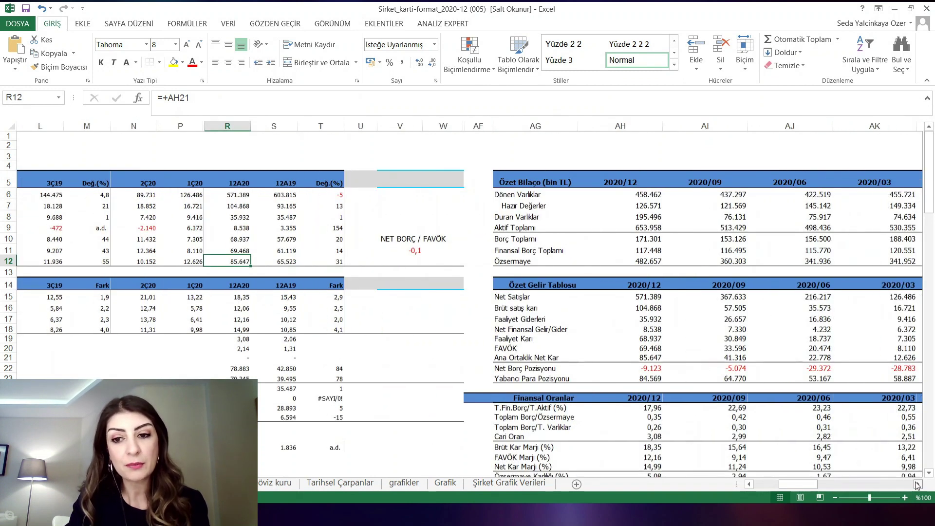
left_click(918, 484)
left_click(679, 372)
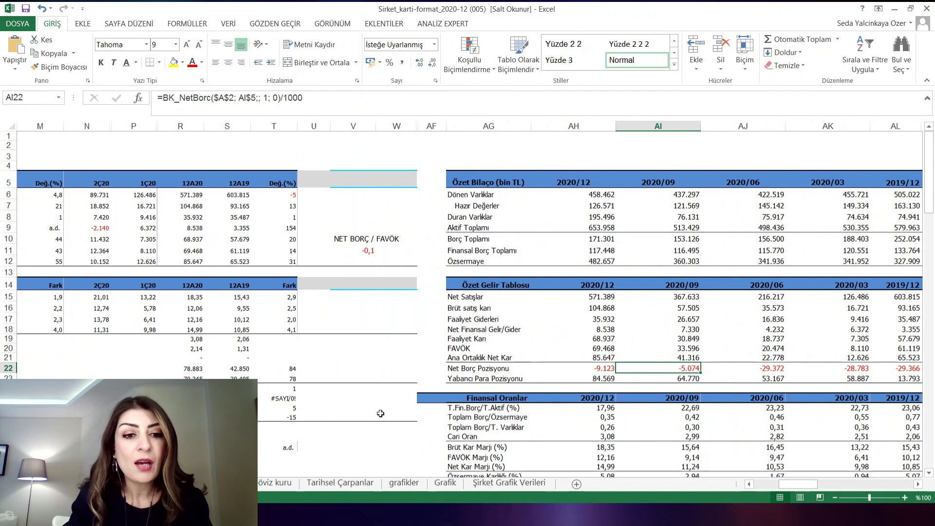
left_click(200, 340)
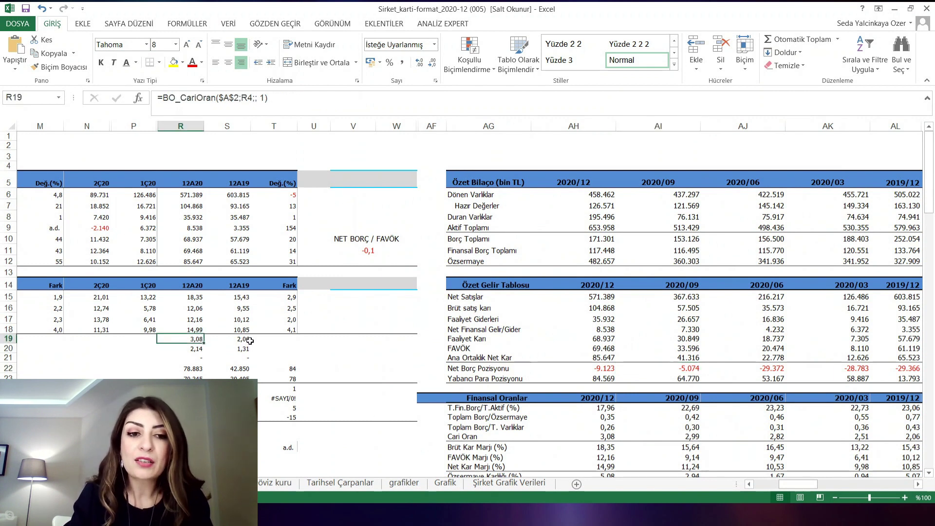
left_click(249, 342)
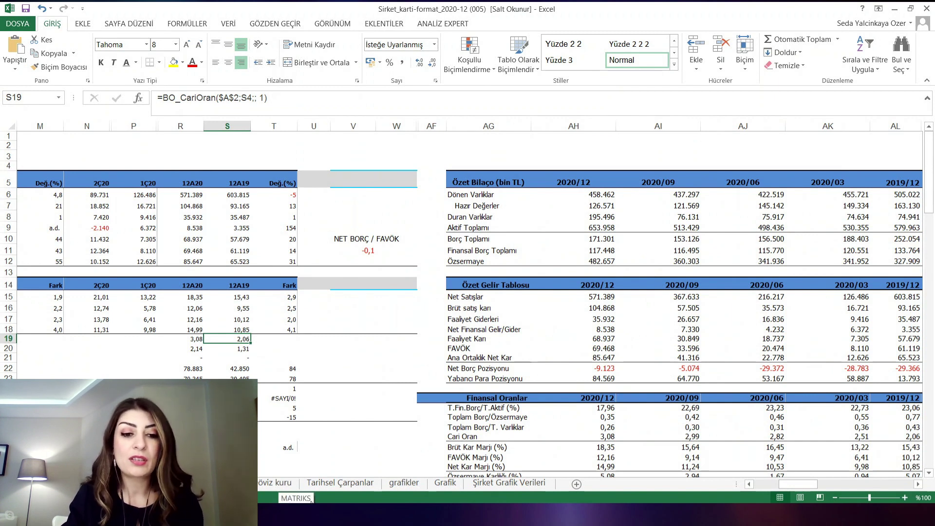
Step: Open the Tarihsel Çarpanlar sheet and examine ERBOS's PD/DD, EV/EBITDA and F/K history charts
left_click(354, 484)
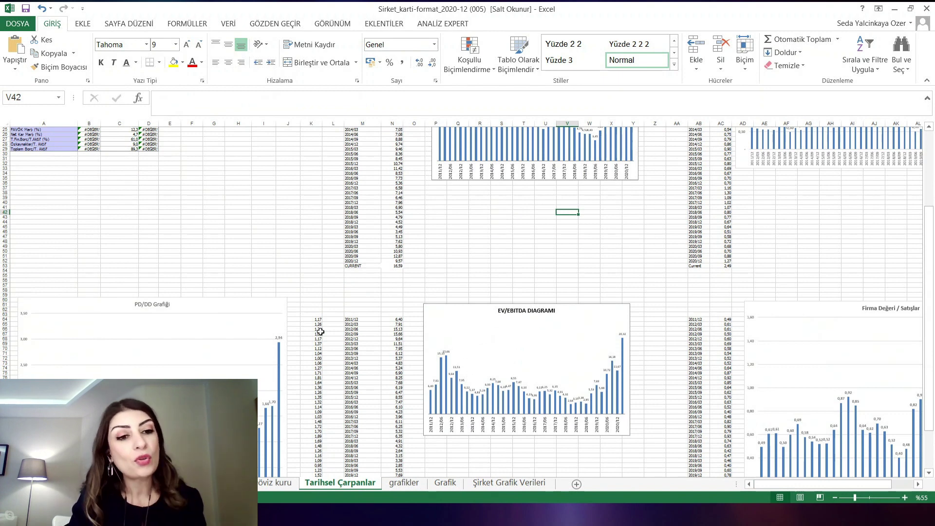
scroll(249, 374, "down", 1)
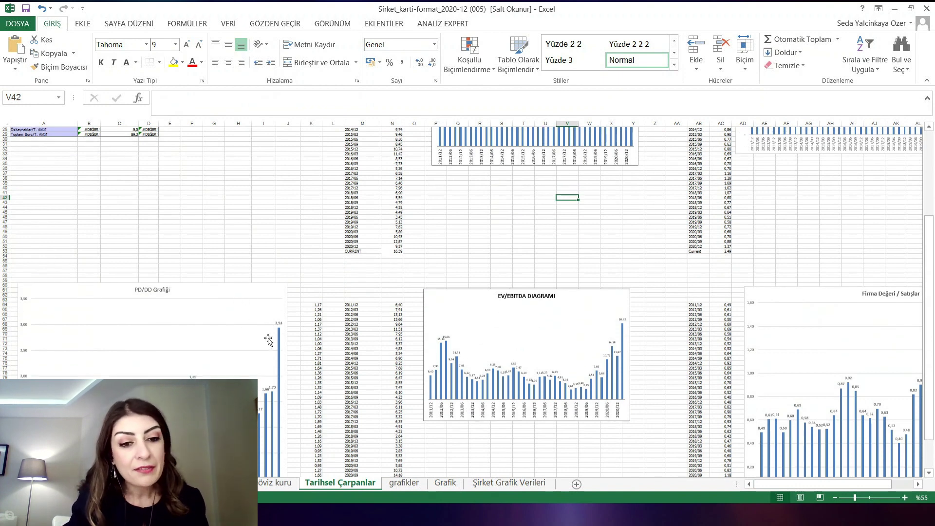
scroll(285, 455, "down", 3)
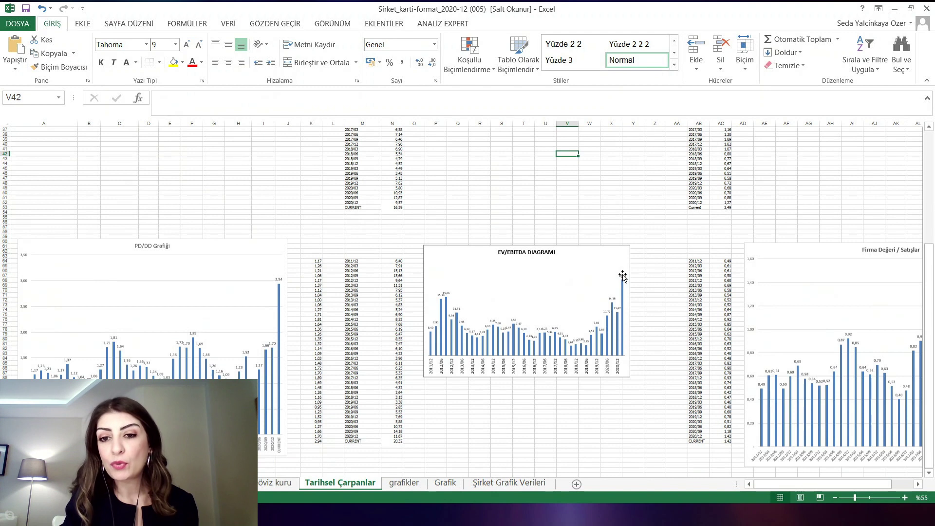
scroll(574, 334, "up", 9)
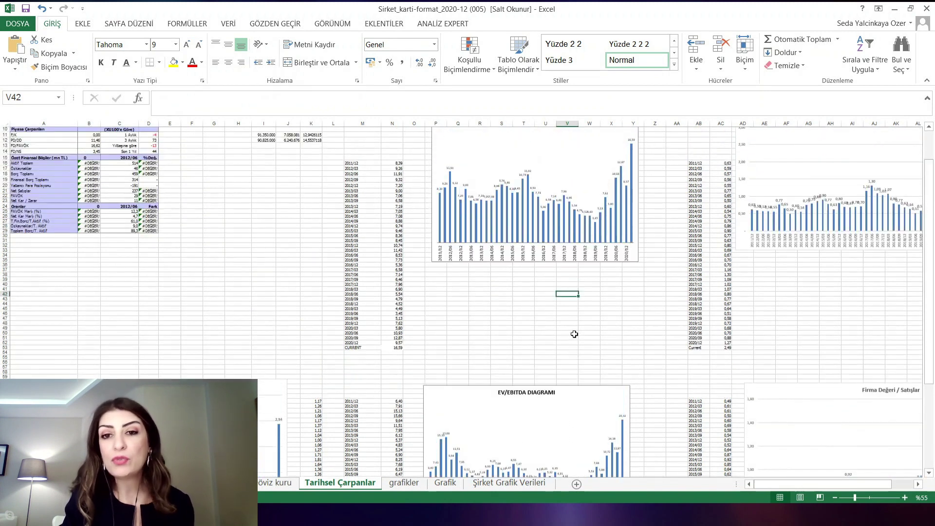
scroll(574, 334, "up", 3)
left_click(471, 192)
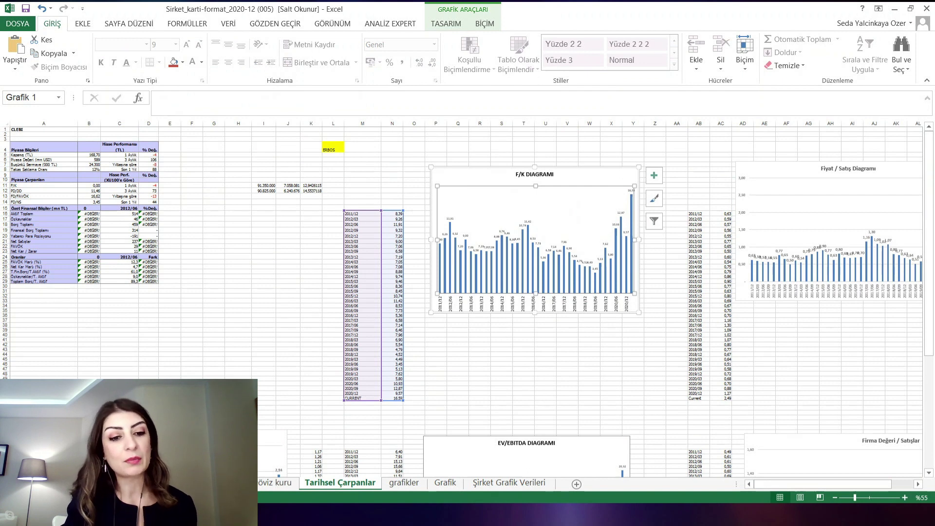
Step: Check ERBOS's 1 Aylık share return in the workbook, and examine its daily price chart in Matriks
left_click(146, 483)
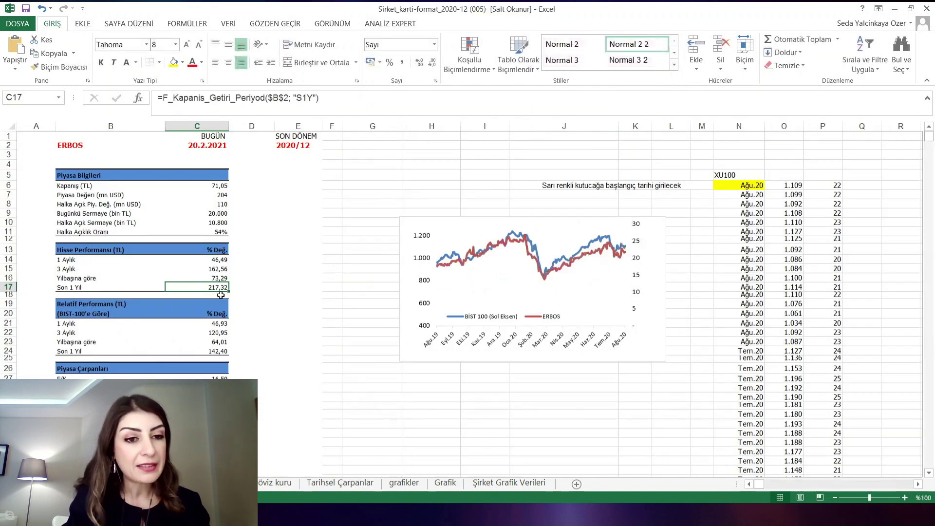
left_click(211, 260)
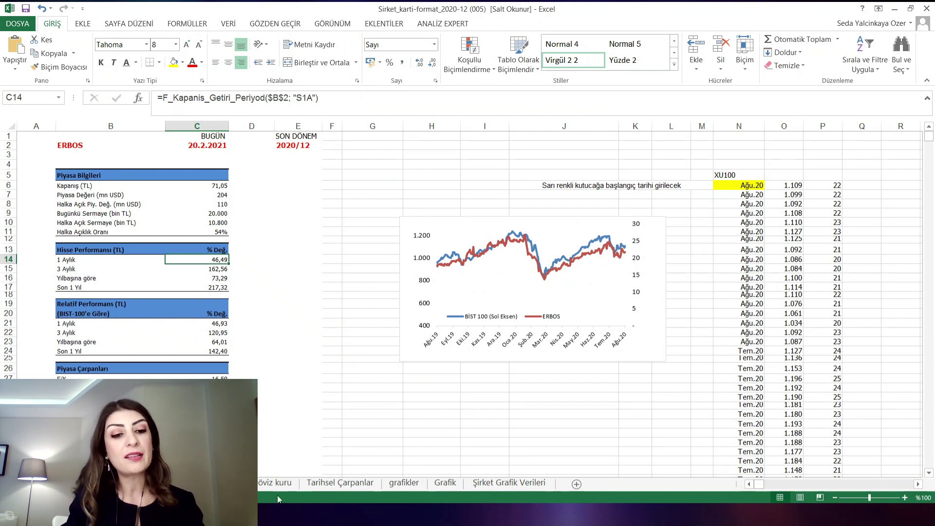
key("alt+Tab")
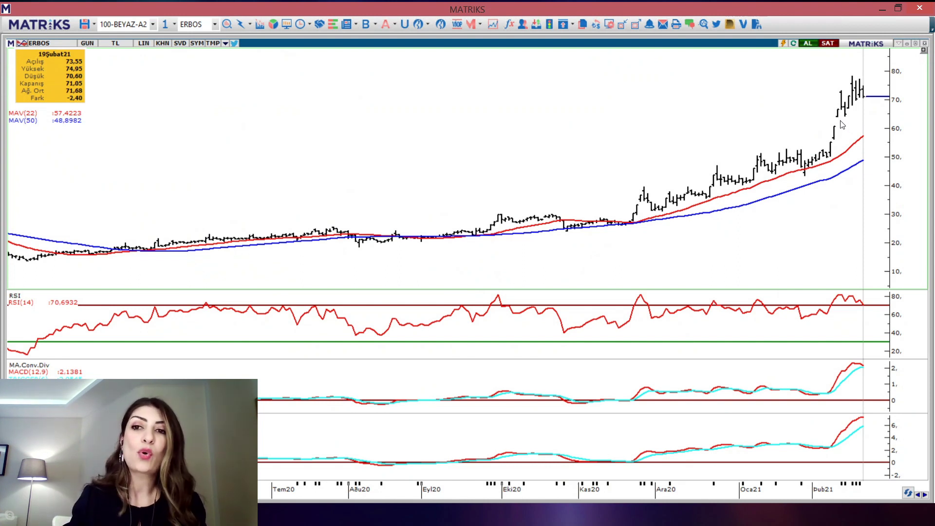
left_click_drag(850, 128, 859, 135)
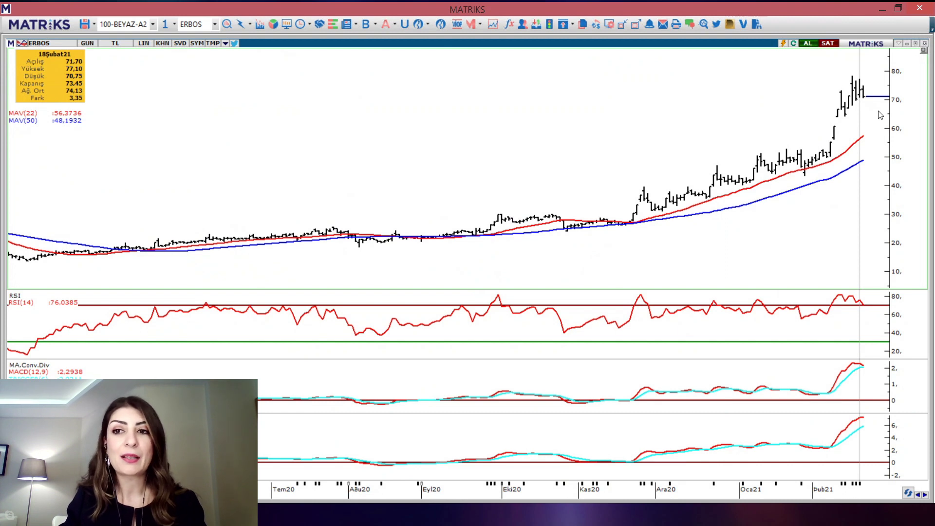
left_click(881, 127)
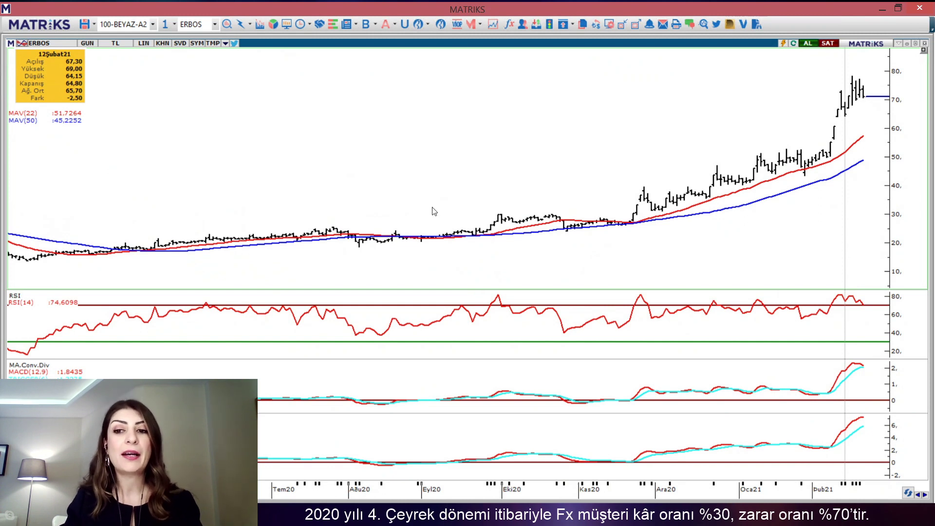
left_click(423, 155)
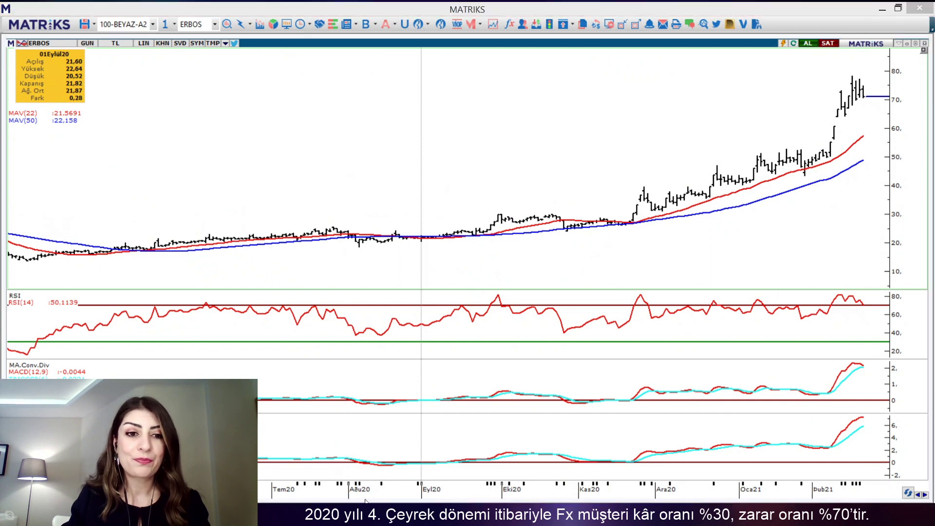
Step: Switch back to the Excel workbook and set the company code in cell A2 of the company card to TAVHL
key("alt+Tab")
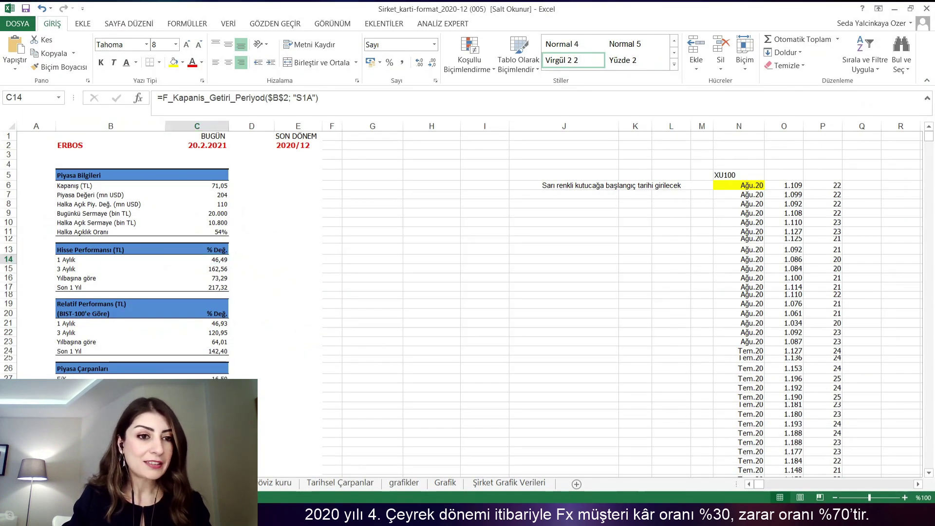
key("ctrl+Page_Down")
left_click(54, 152)
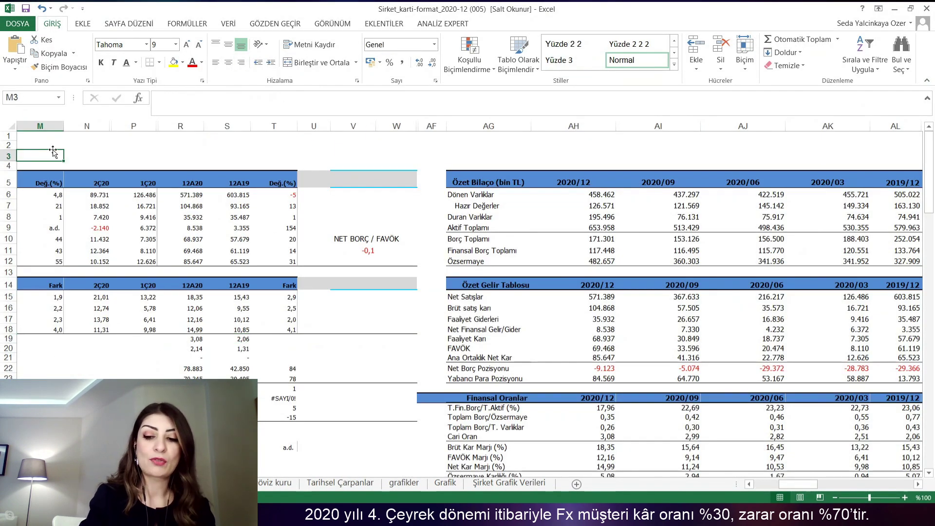
key("Left")
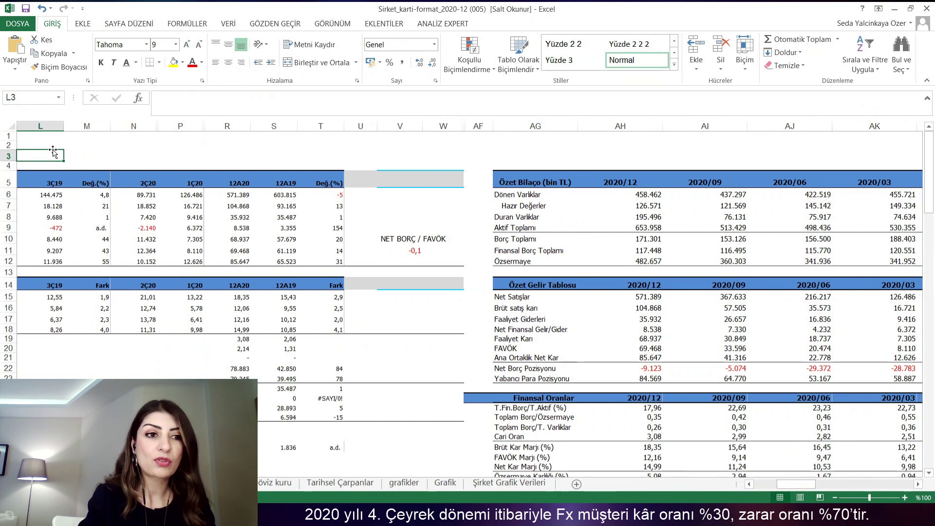
key("Home")
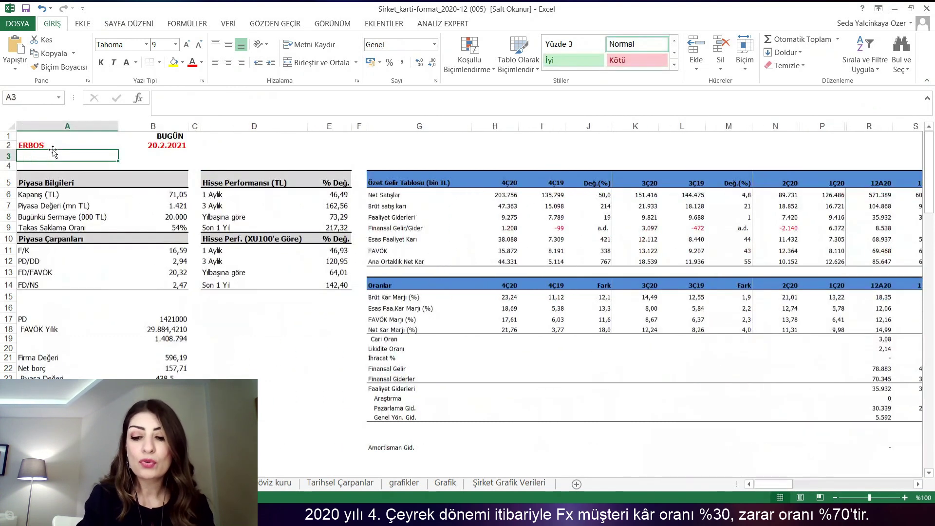
key("Up")
type("TAVHL")
key("ctrl+Return")
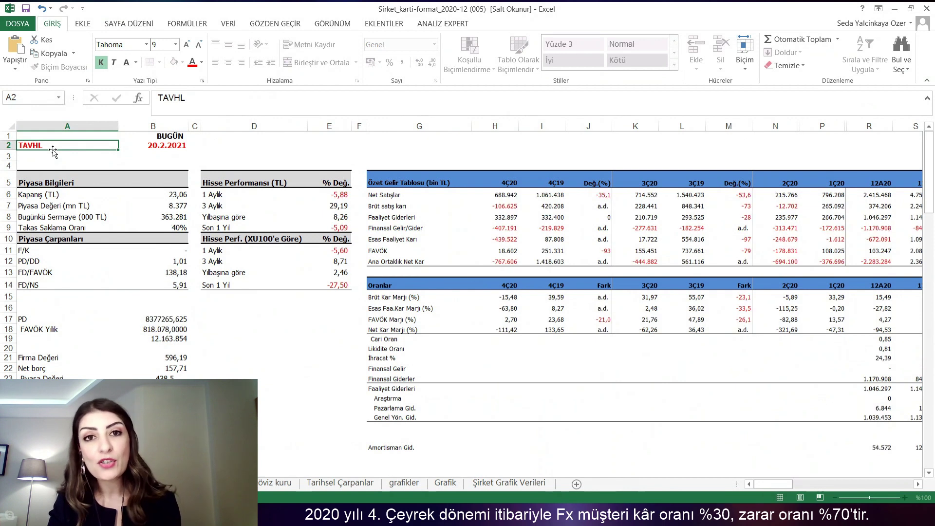
key("Return")
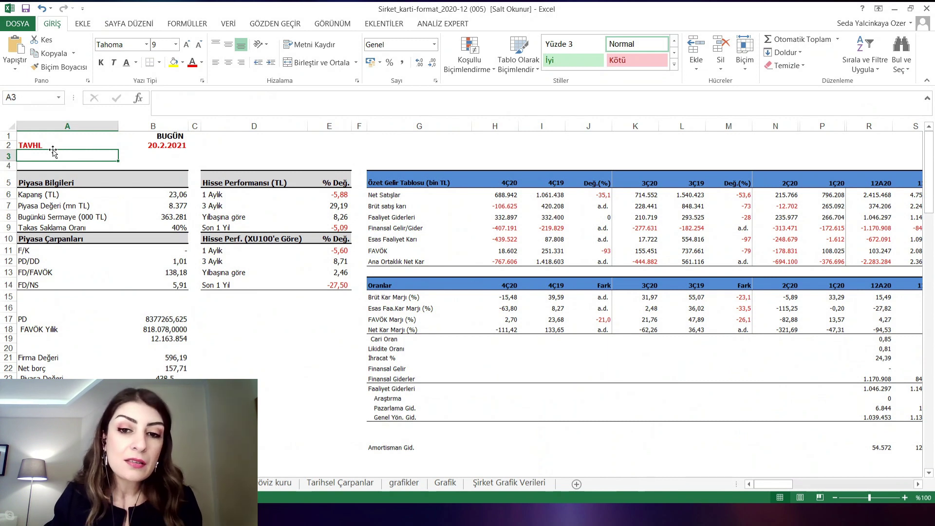
Step: Inspect TAVHL's Ana Ortaklık Net Kar for 4Ç20 and for 12A20
left_click(514, 263)
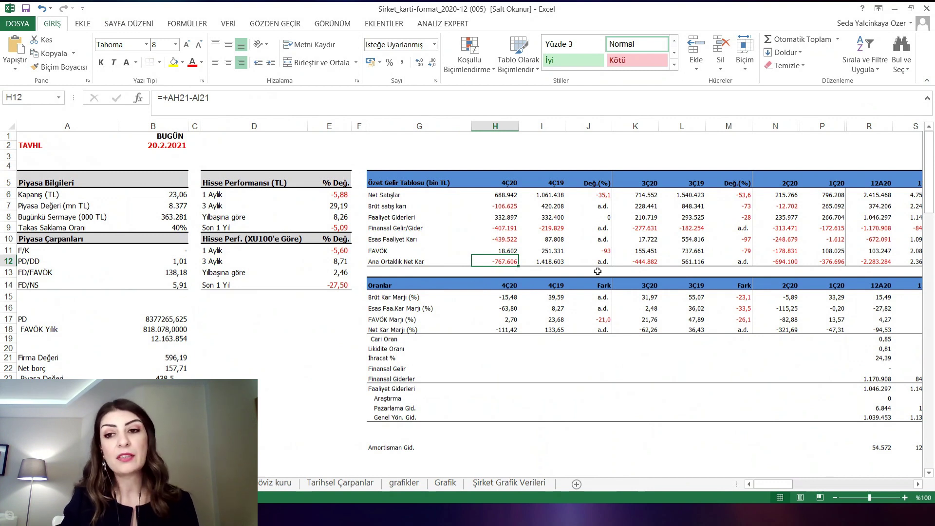
left_click(874, 271)
left_click(879, 263)
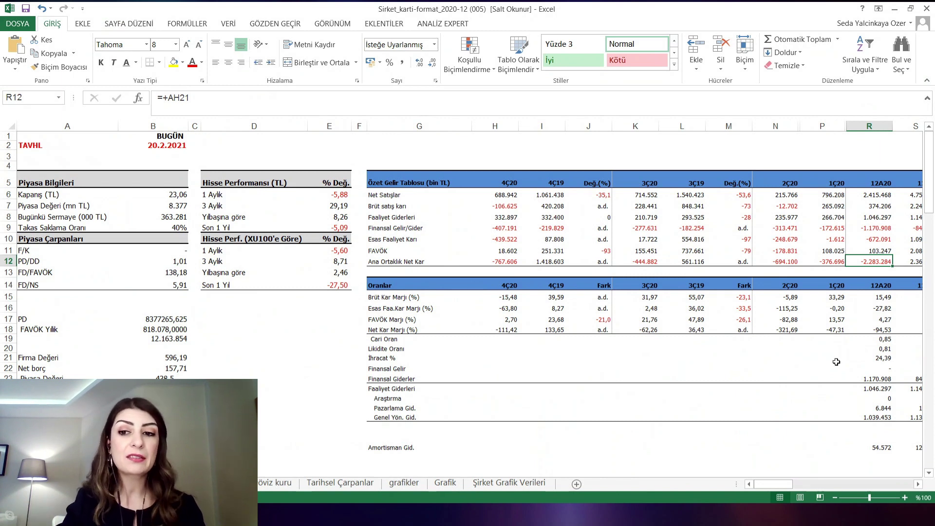
Step: Examine TAVHL's 12A20 and 12A19 results and ratios, continuing across to the NET BORÇ / FAVÖK figure and the balance sheet summary
left_click(814, 346)
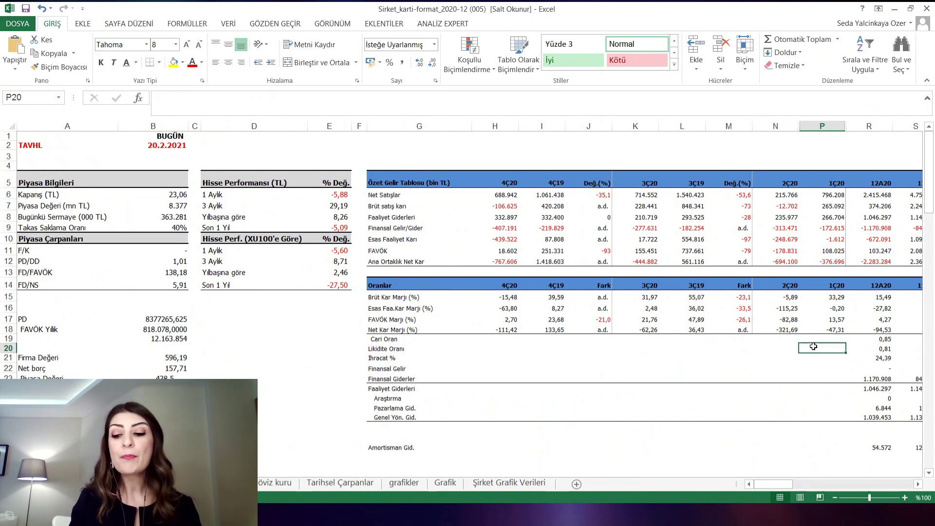
key("Right")
key("Right")
key("Right")
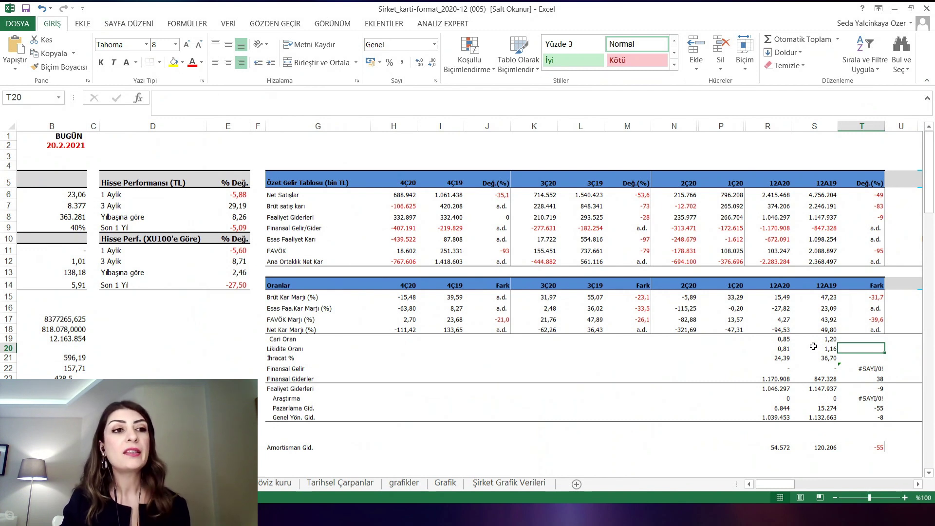
key("Right")
key("Right")
key("Right")
key("Right")
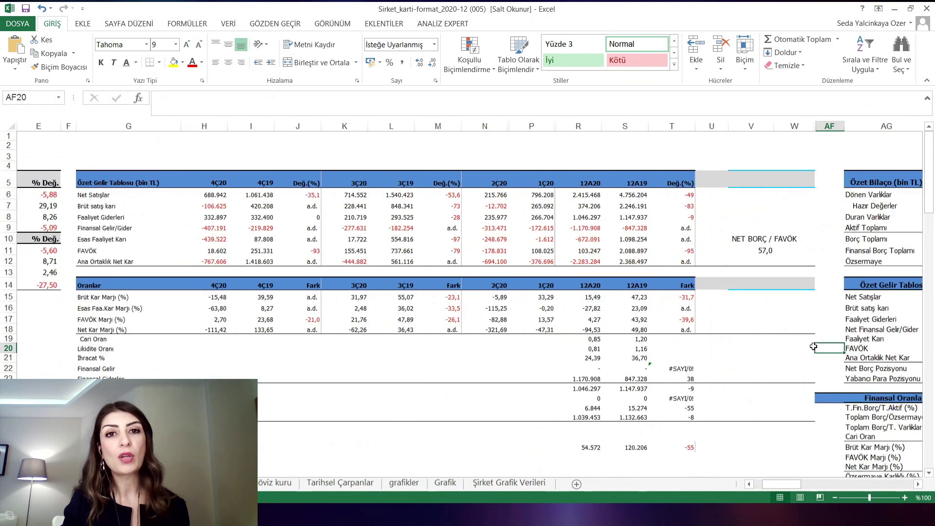
key("Right")
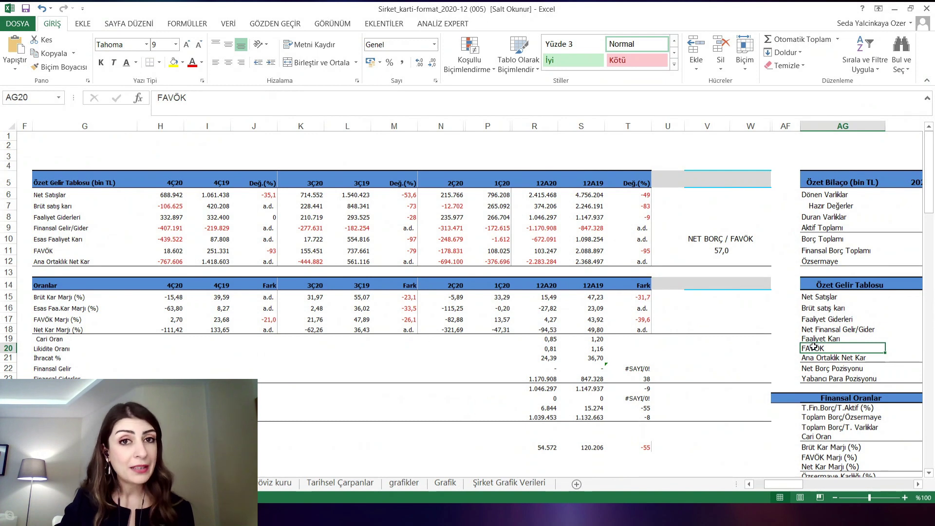
Step: Trace TAVHL's Net Borç Pozisyonu from 2020/12 back to 2019/09 and inspect its NET BORÇ / FAVÖK ratio
left_click(838, 371)
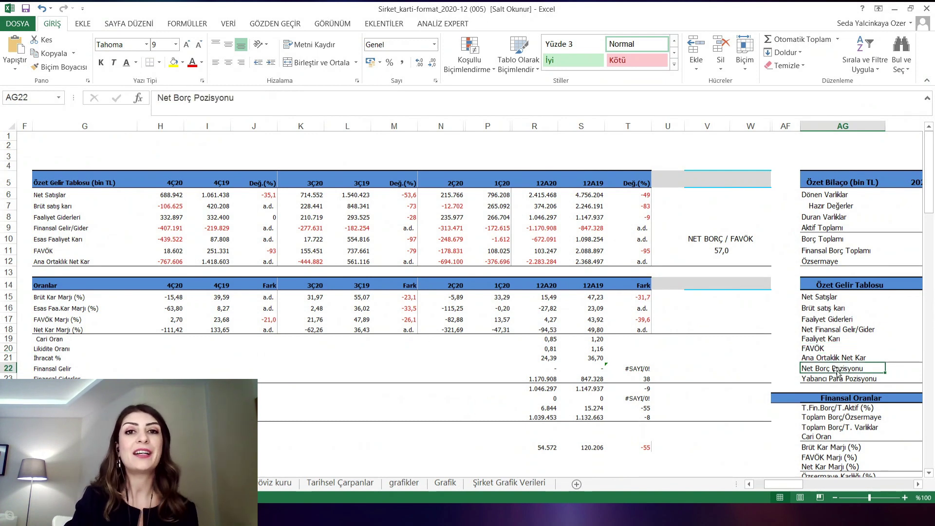
key("Right")
key("Right")
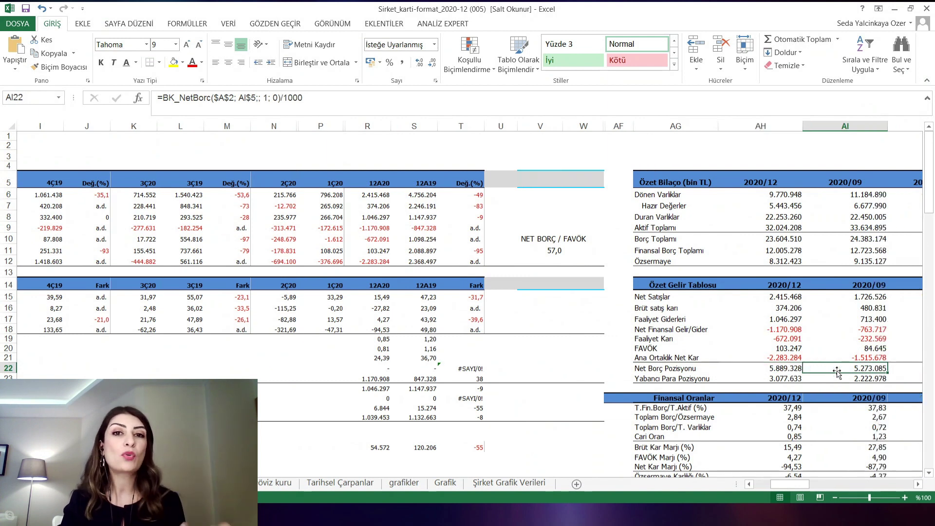
key("Right")
key("Right")
key("Right")
key("Right")
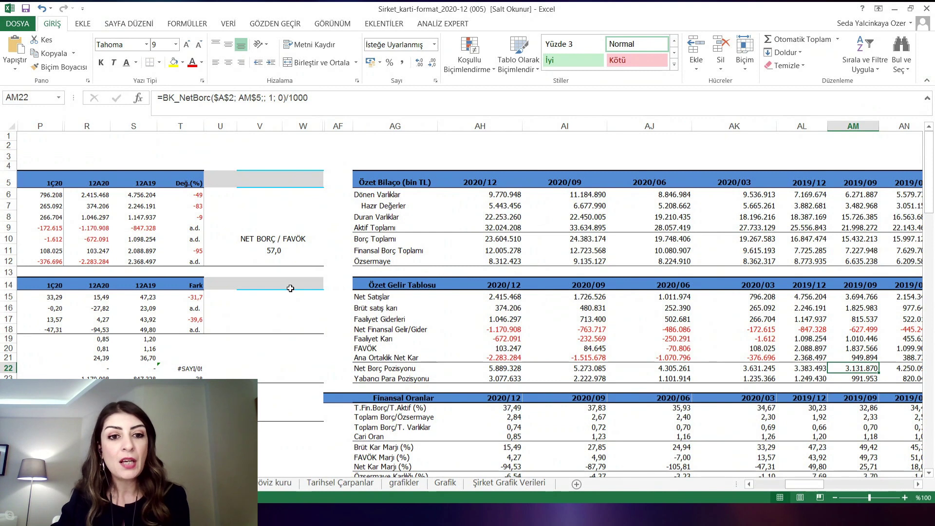
left_click(285, 251)
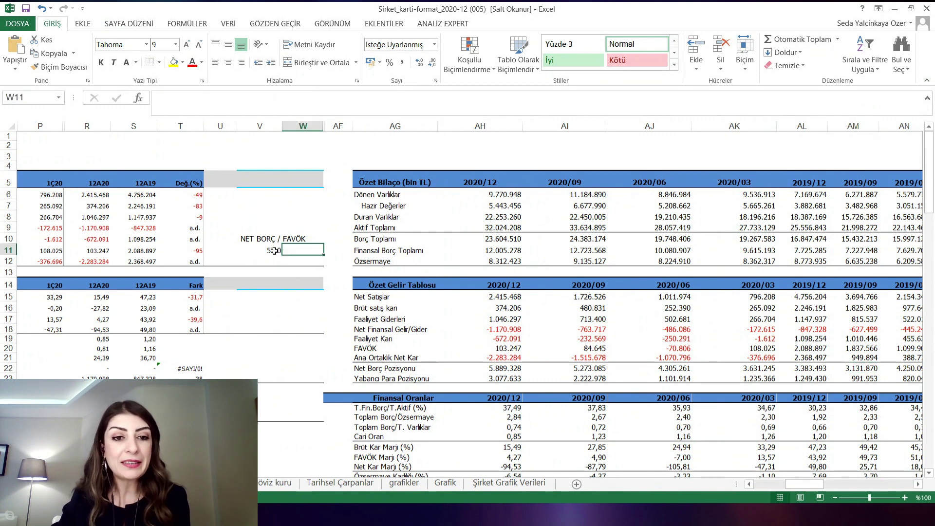
left_click(274, 251)
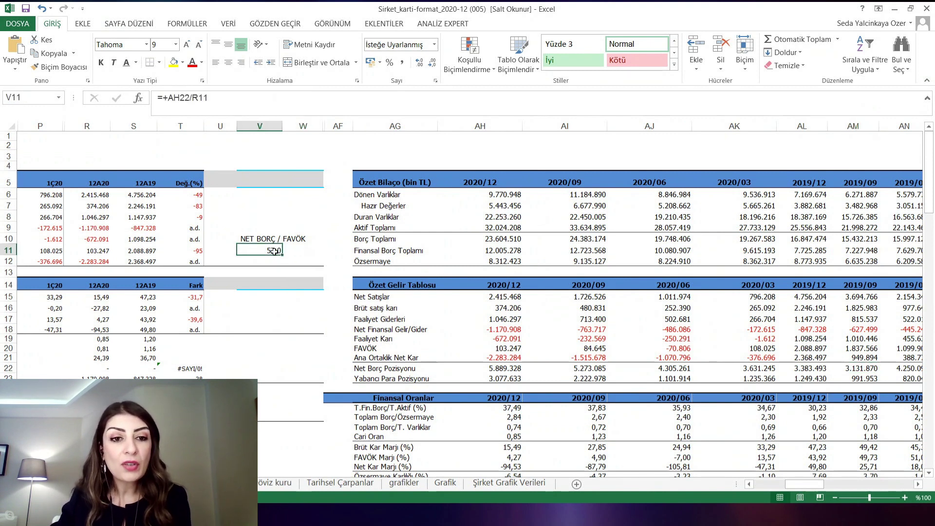
Step: Change the NET BORÇ / FAVÖK formula in V11 to =+AI22/R11, using the 2020/09 Net Borç Pozisyonu, and recheck its references
double_click(274, 251)
left_click_drag(511, 373, 595, 374)
key("Return")
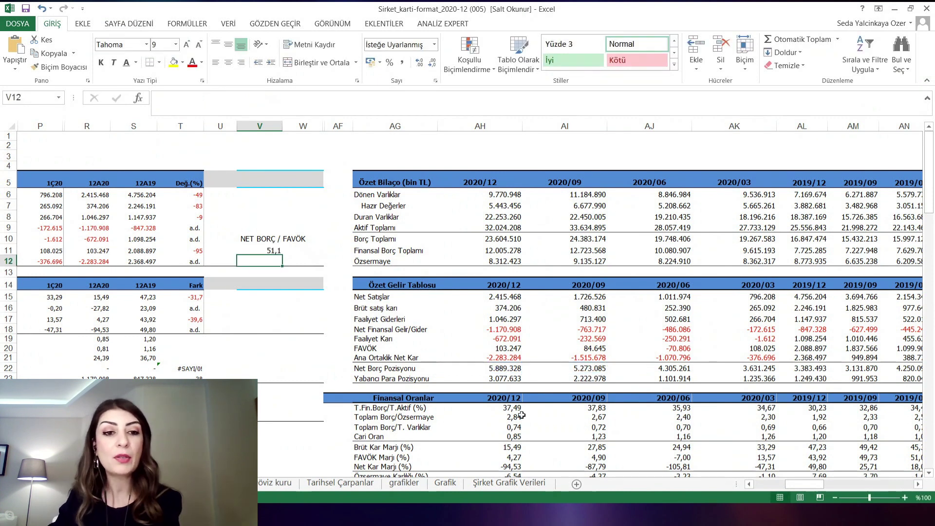
double_click(272, 248)
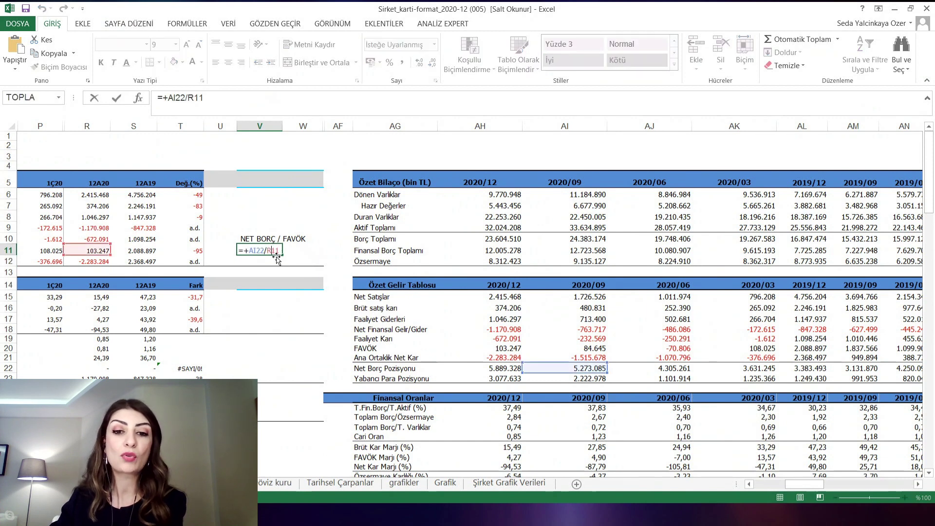
key("Return")
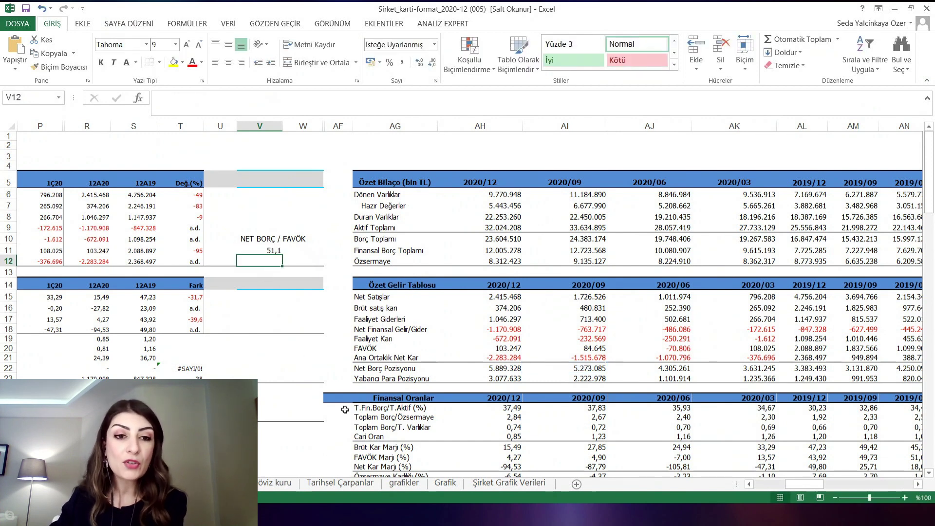
Step: Examine TAVHL's historical F/K and EV/EBITDA charts on the Tarihsel Çarpanlar sheet, then view its Hisse Performansı figures
left_click(340, 483)
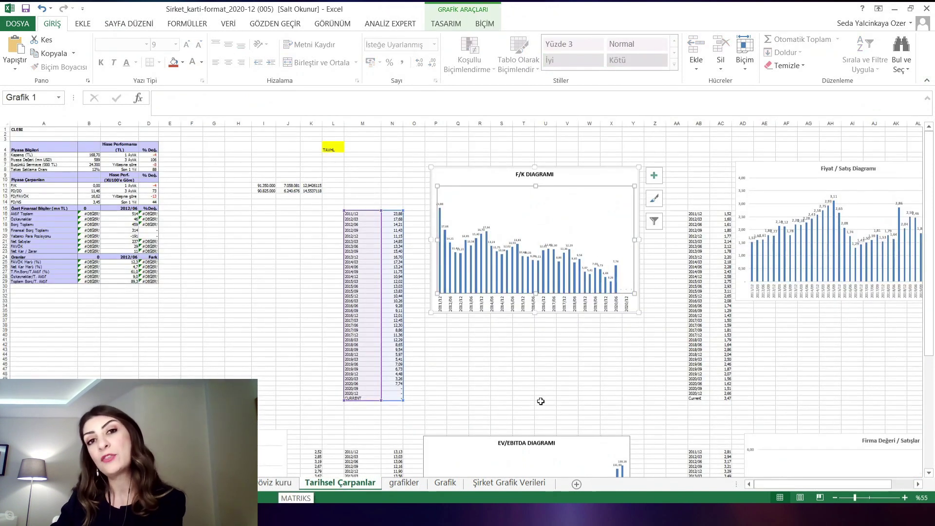
scroll(540, 401, "down", 10)
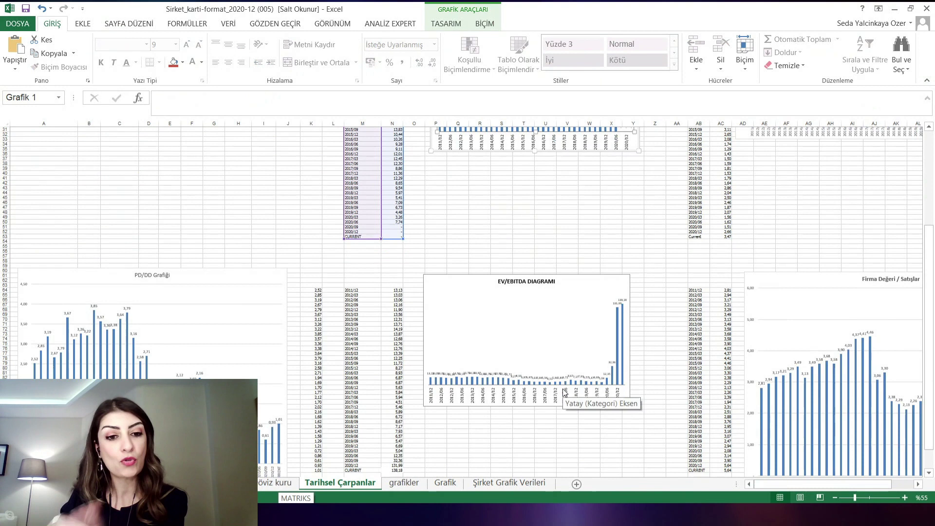
scroll(564, 391, "down", 7)
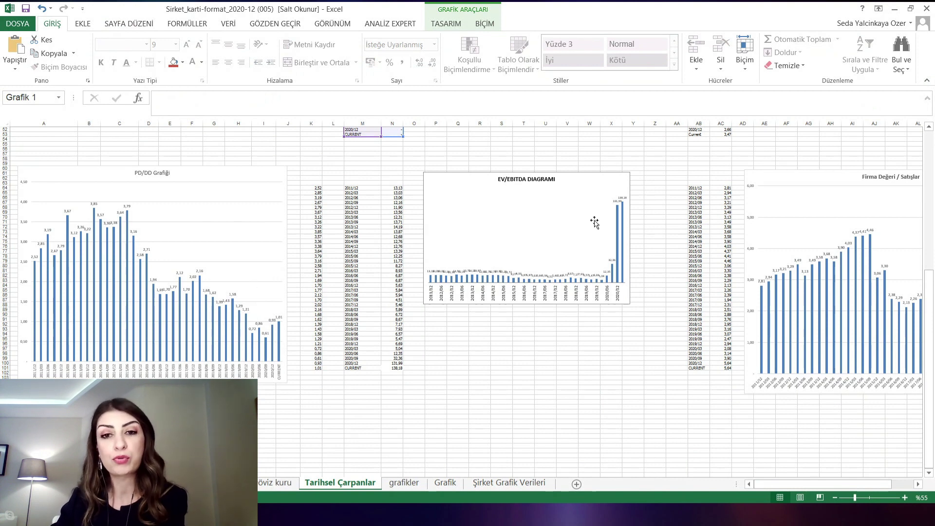
left_click(572, 238)
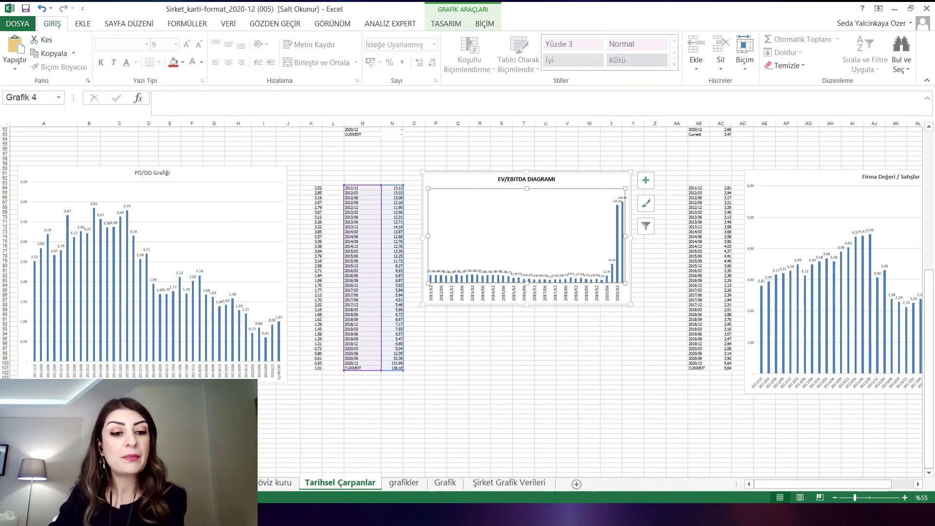
key("ctrl+Page_Up")
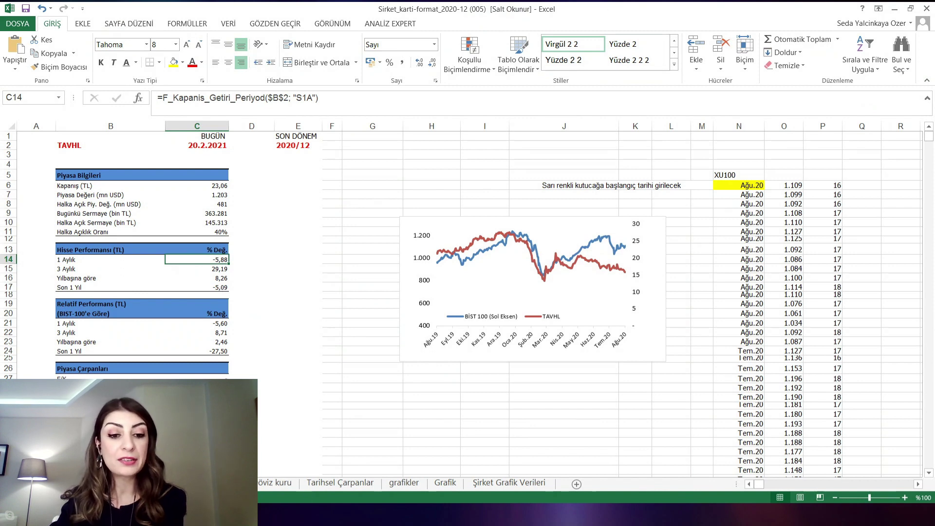
Step: Switch to Matriks, load the TAVHL daily price chart and inspect the latest February 2021 price bars
key("alt+Tab")
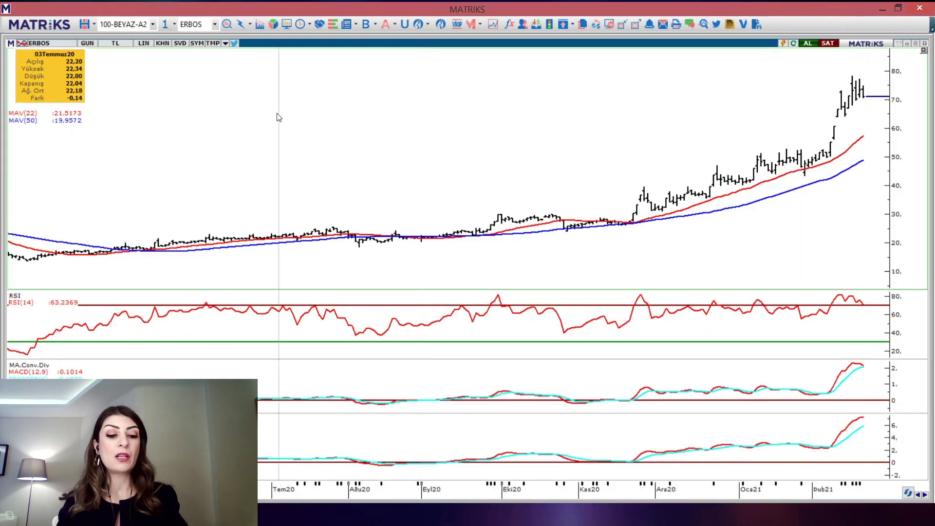
type("TAVHL")
key("Return")
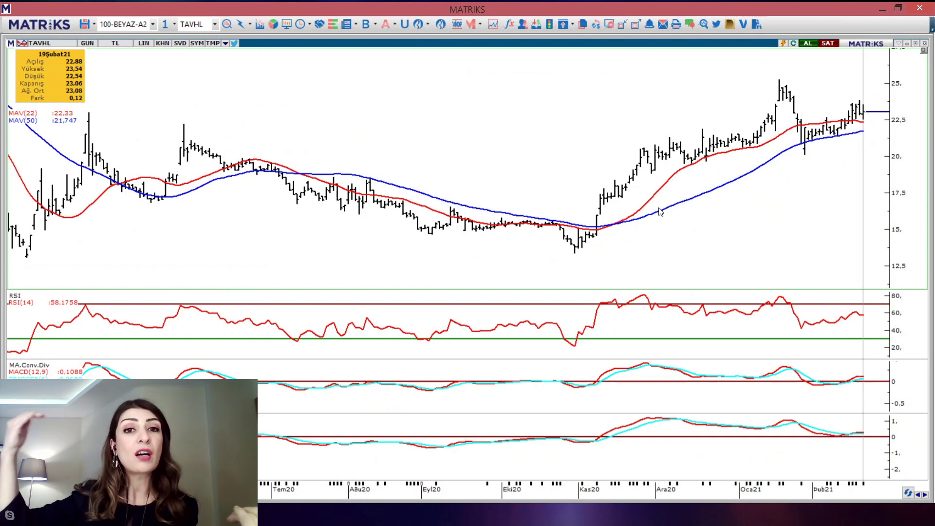
mouse_move(659, 211)
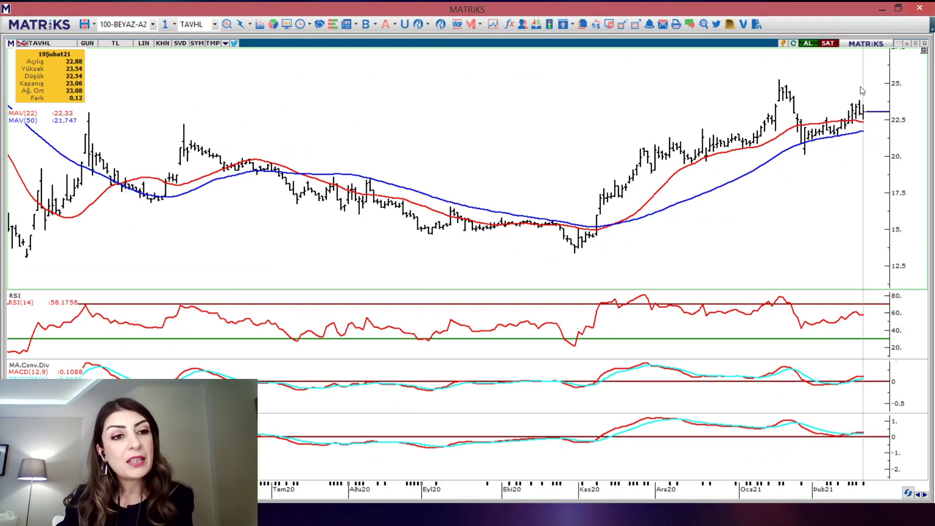
left_click_drag(862, 87, 863, 103)
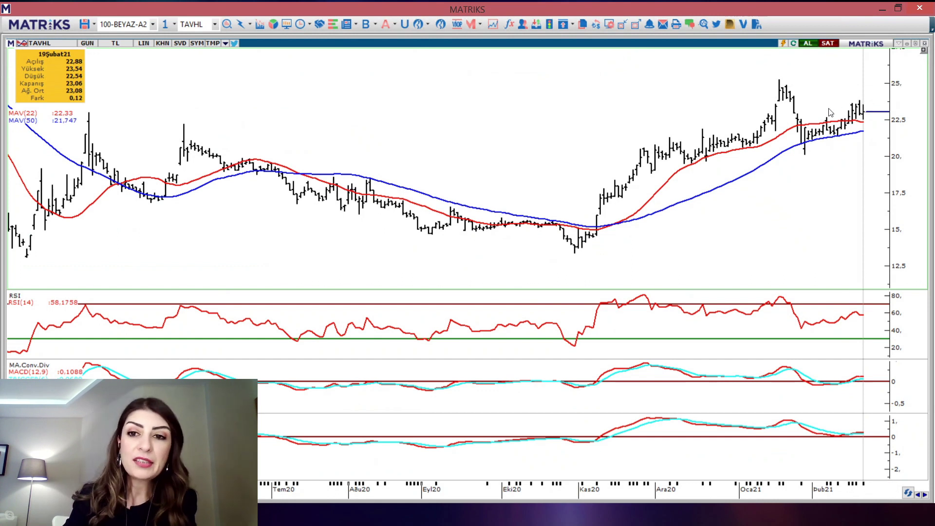
Step: Set the TAVHL chart to the weekly period and inspect the January 2021 price bars against the moving averages
type("h")
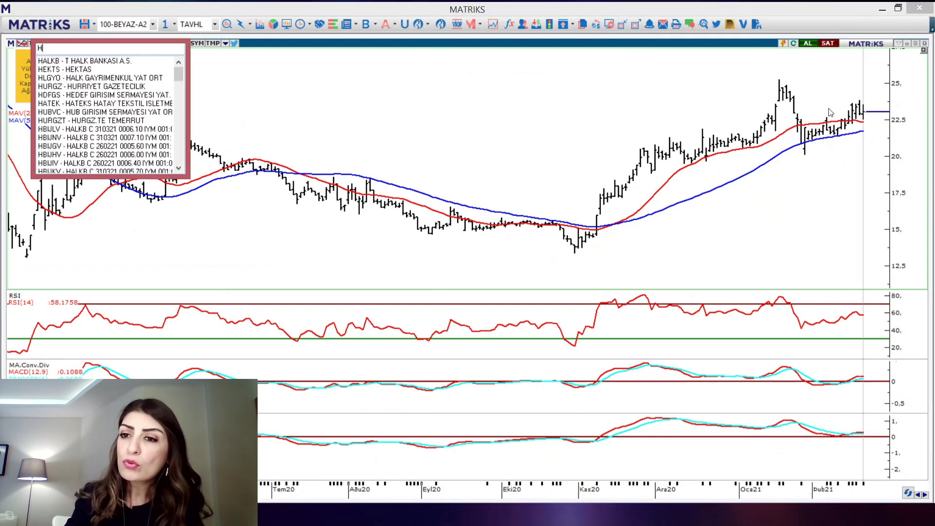
key("Return")
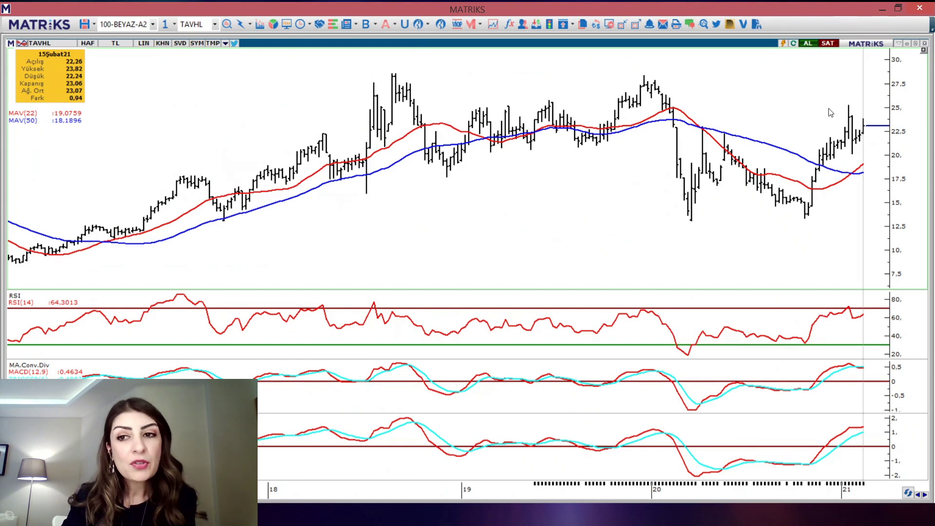
mouse_move(833, 193)
left_mouse_down()
mouse_move(840, 213)
mouse_move(846, 198)
left_mouse_up()
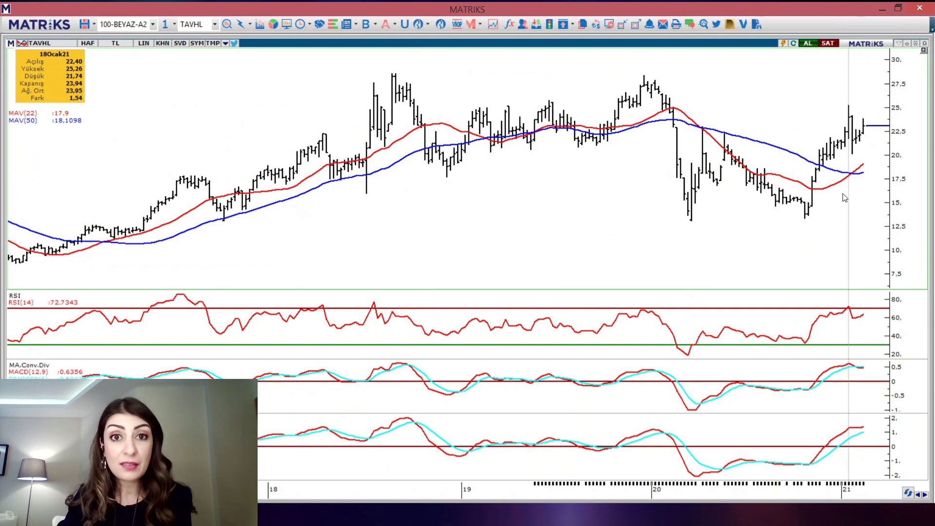